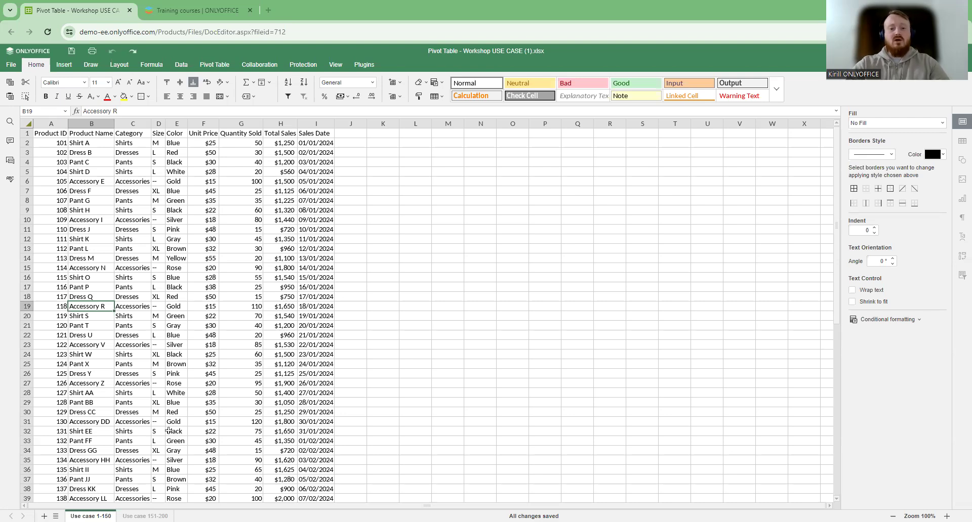
# - Format the product sales data in A1:I51 as a table with a title row, using the light blue fully gridded template
pyautogui.click(169, 431)
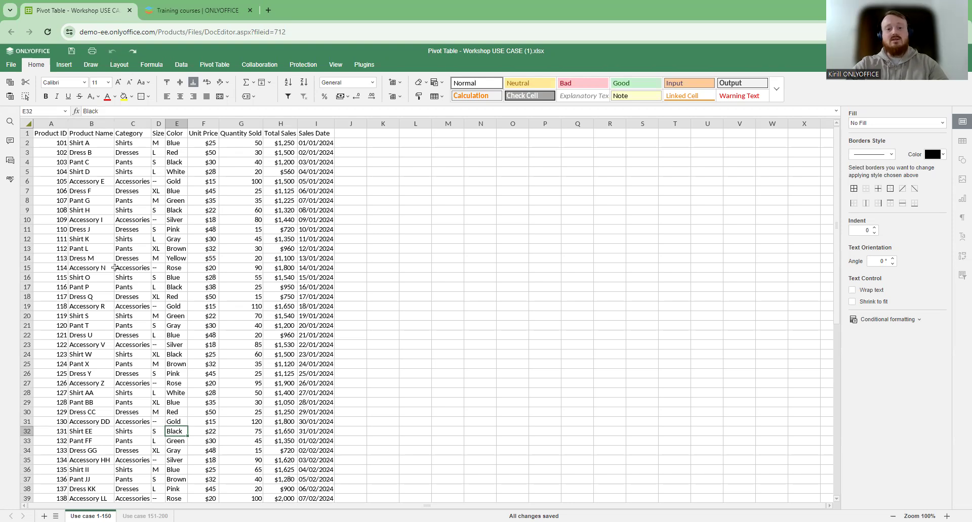
pyautogui.click(51, 144)
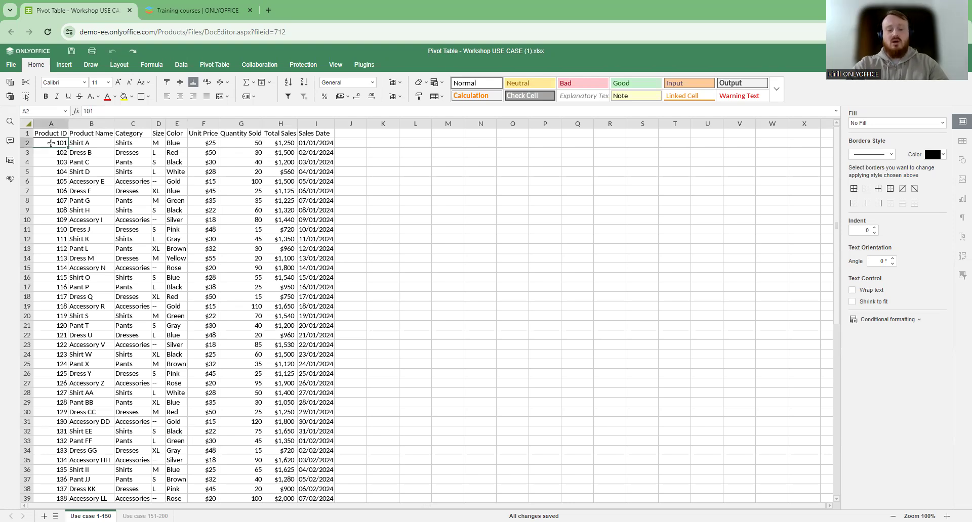
pyautogui.press('Up')
pyautogui.hotkey('ctrl', 'shift', 'Right')
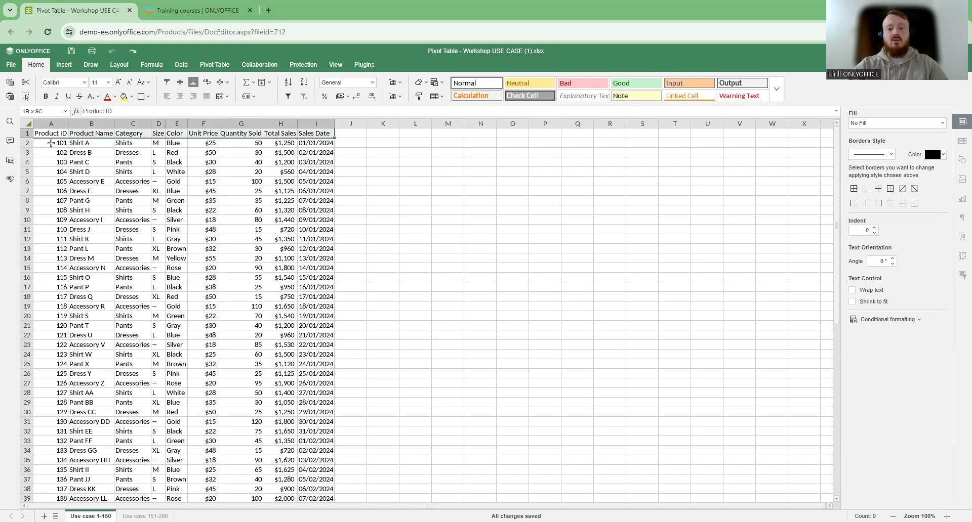
pyautogui.hotkey('ctrl', 'shift', 'Down')
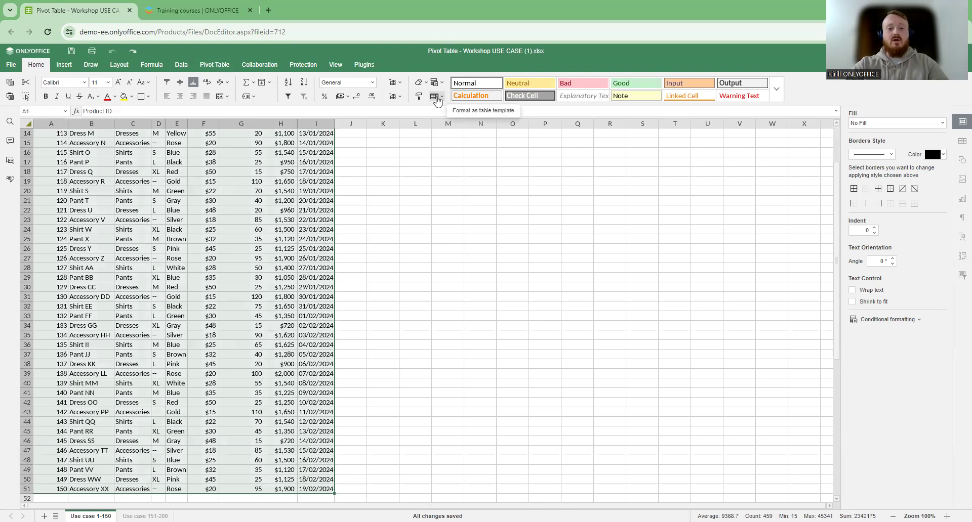
pyautogui.click(437, 97)
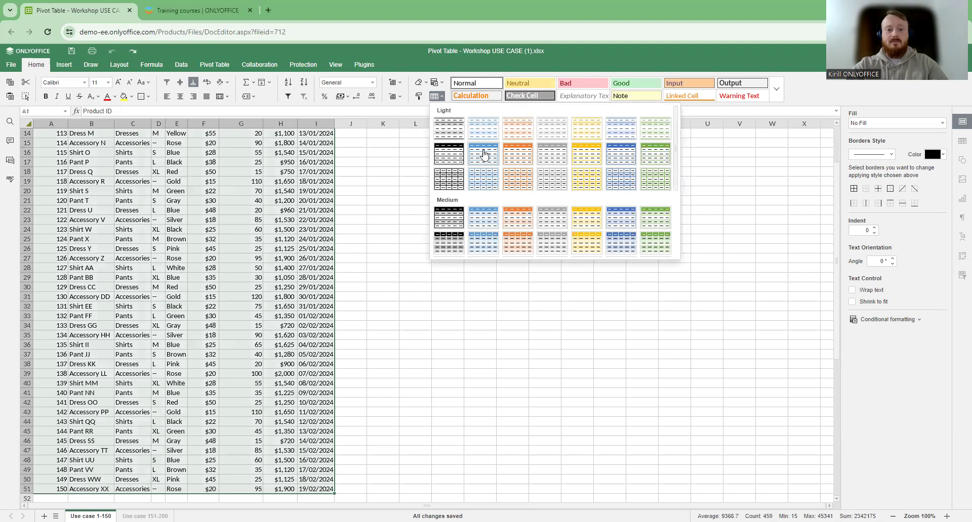
pyautogui.click(482, 177)
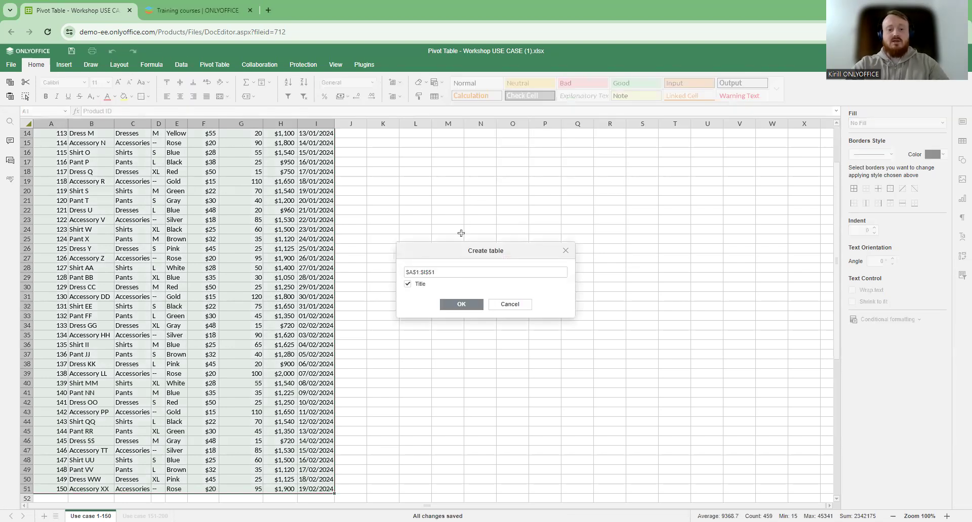
pyautogui.click(461, 304)
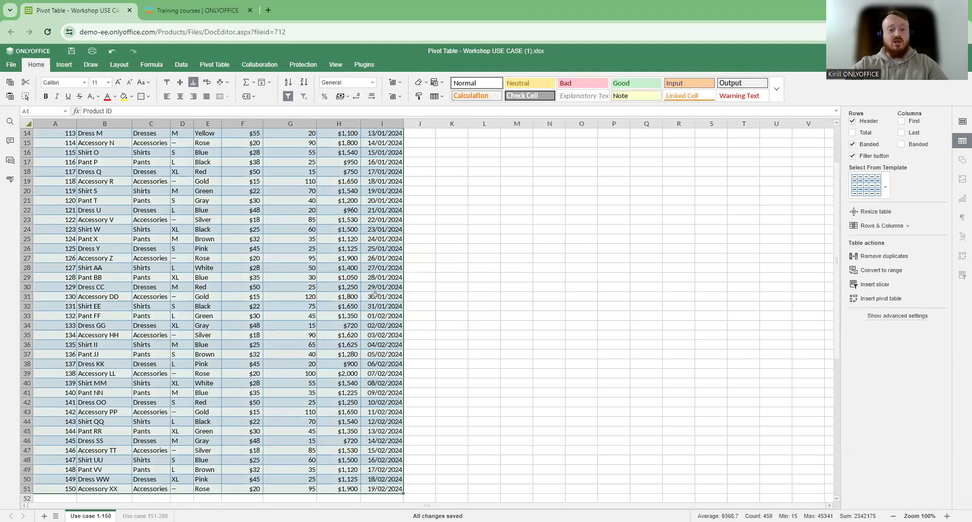
# - Change the table's template to the light blue style with a solid blue header row
pyautogui.click(436, 96)
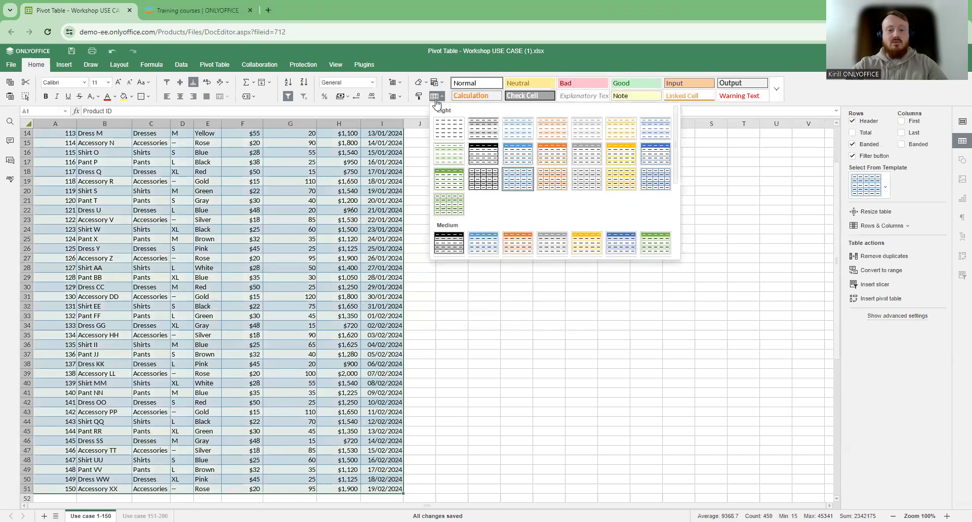
pyautogui.click(886, 186)
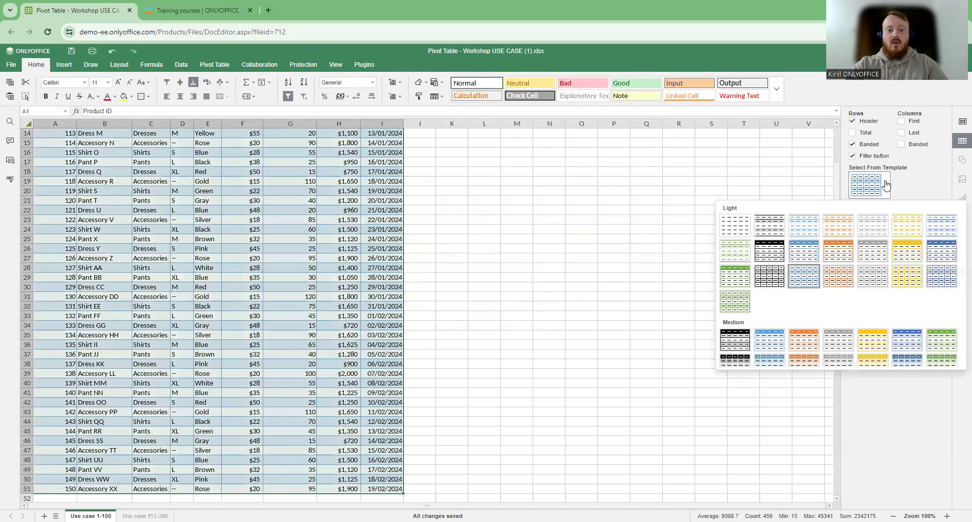
pyautogui.click(805, 259)
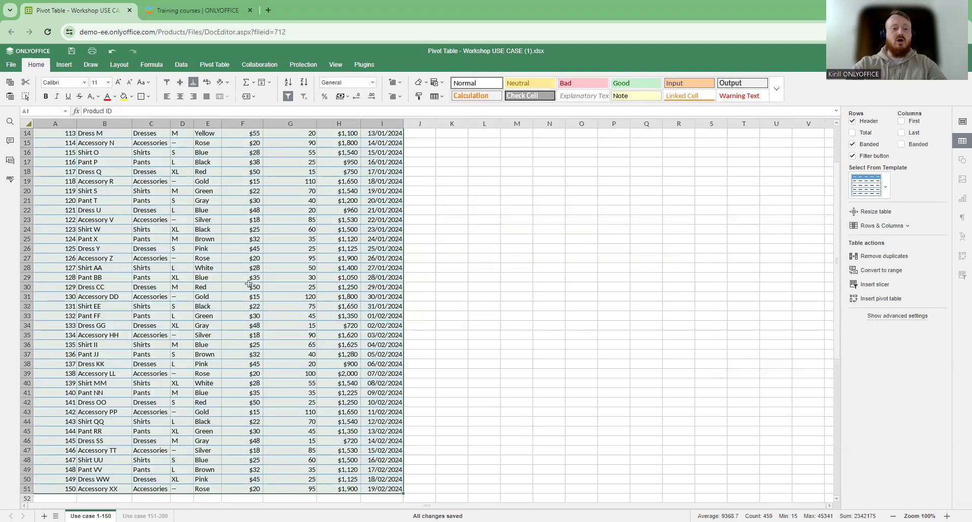
pyautogui.scroll(5, 100, 136)
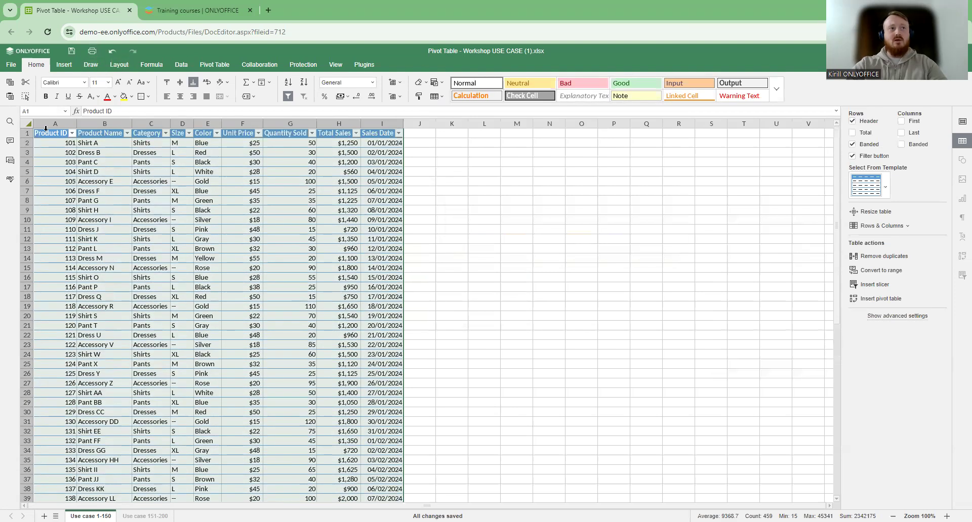
# - Create a pivot table from the formatted sales table and place it in a new worksheet
pyautogui.click(50, 134)
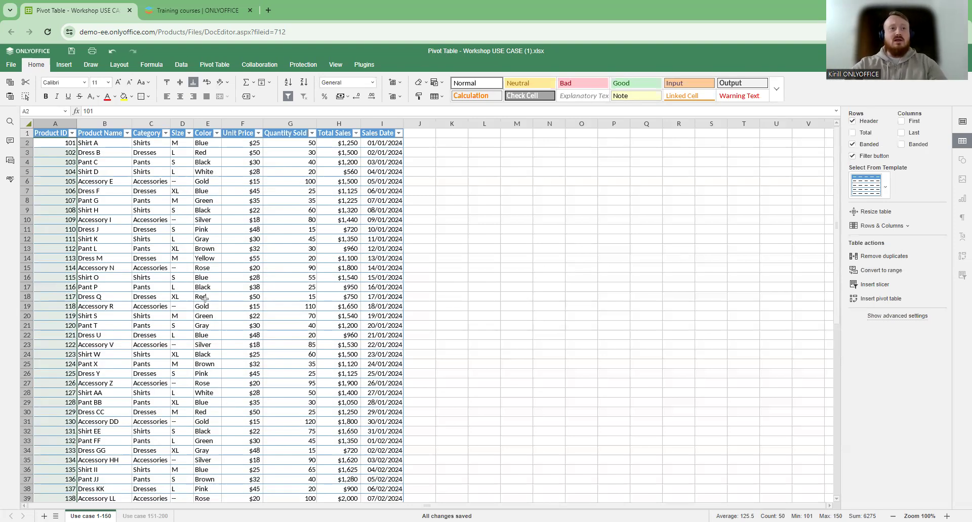
pyautogui.click(202, 287)
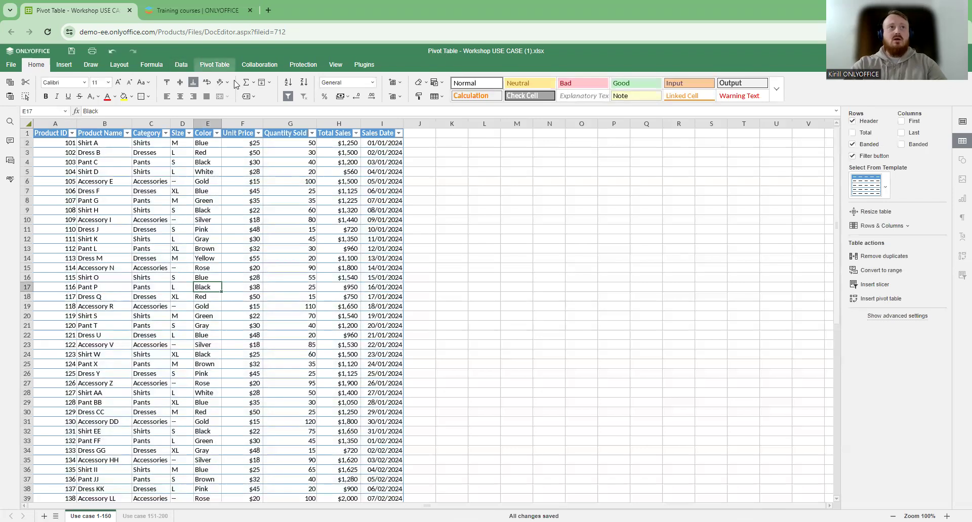
pyautogui.click(218, 66)
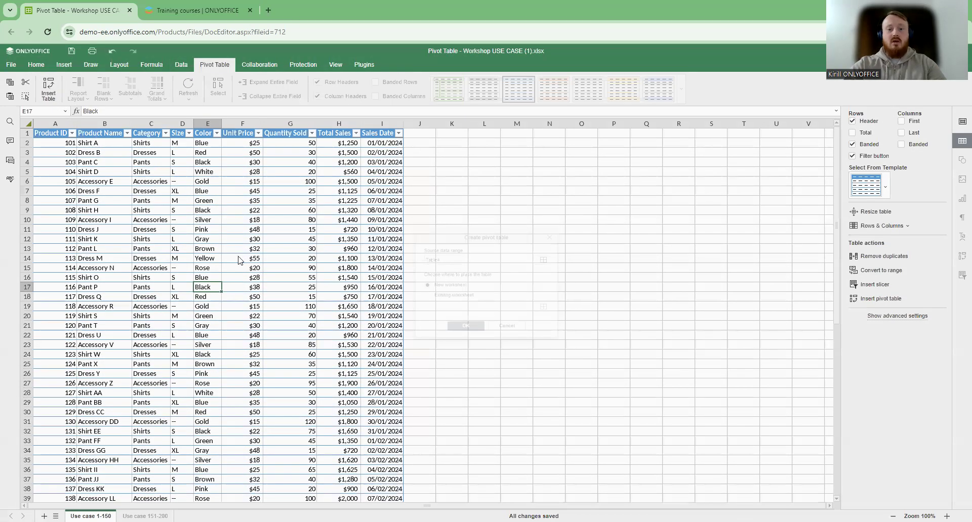
pyautogui.click(50, 90)
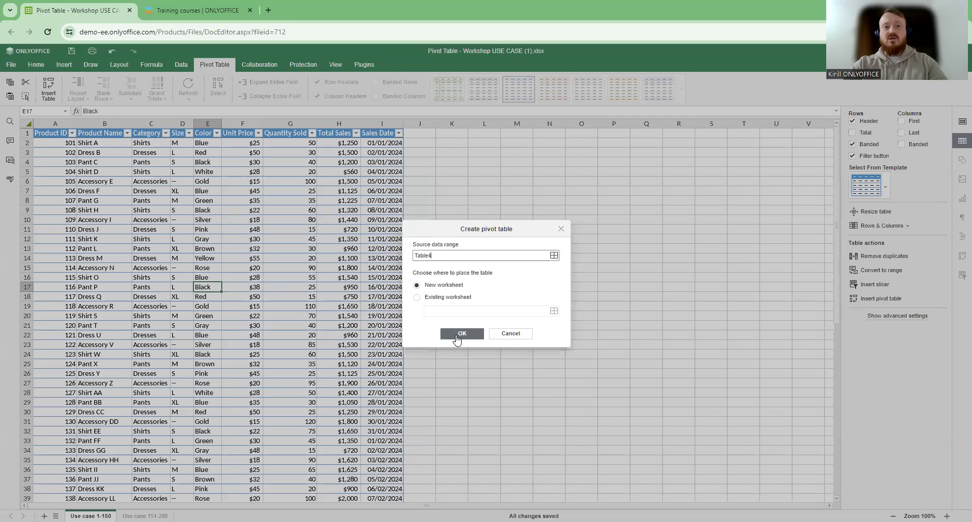
pyautogui.click(456, 336)
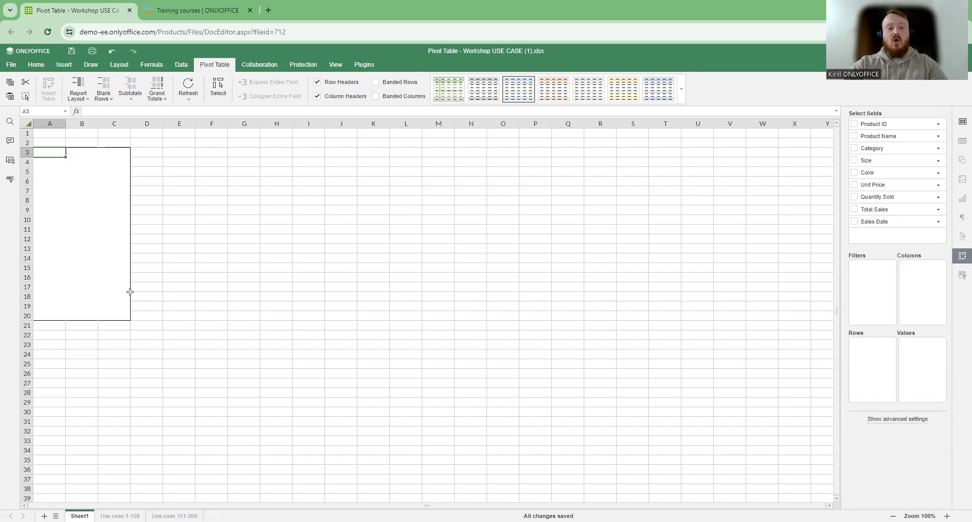
# - Lay out the pivot table with Category as rows, Size as columns, Color as filter and Unit Price as values
pyautogui.click(91, 250)
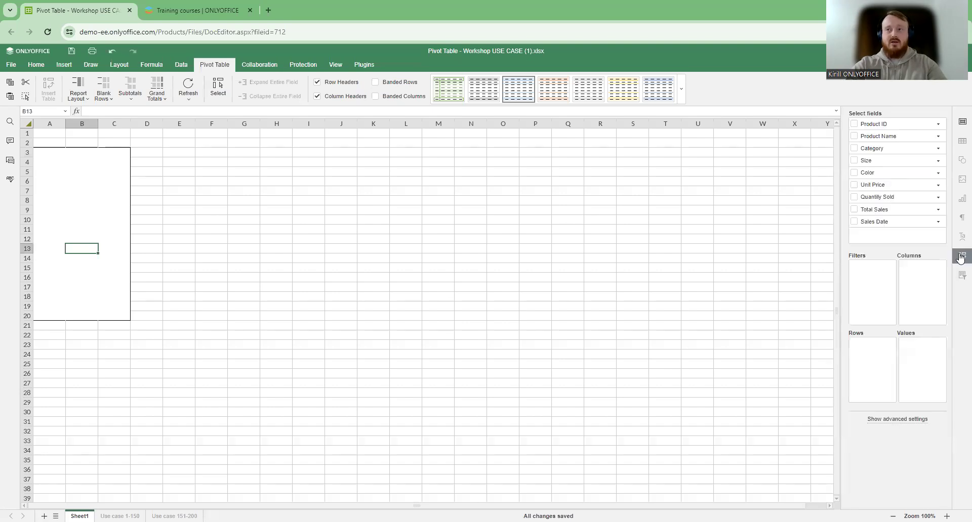
pyautogui.click(960, 256)
pyautogui.click(960, 256)
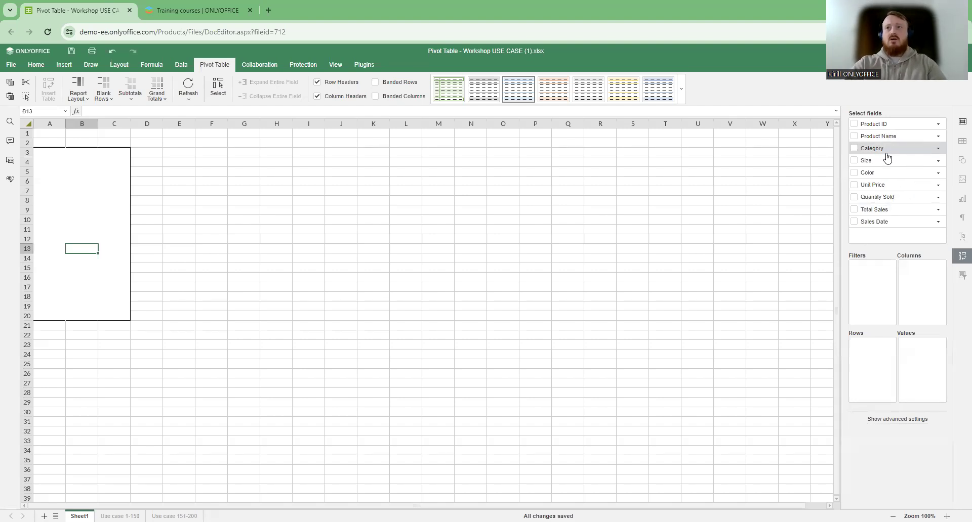
pyautogui.moveTo(883, 161); pyautogui.dragTo(875, 369)
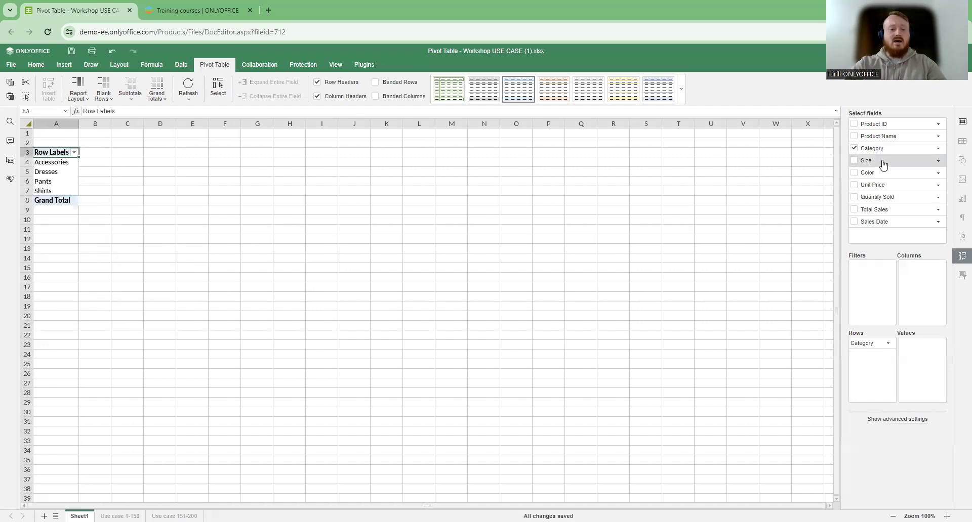
pyautogui.moveTo(882, 164); pyautogui.dragTo(947, 274)
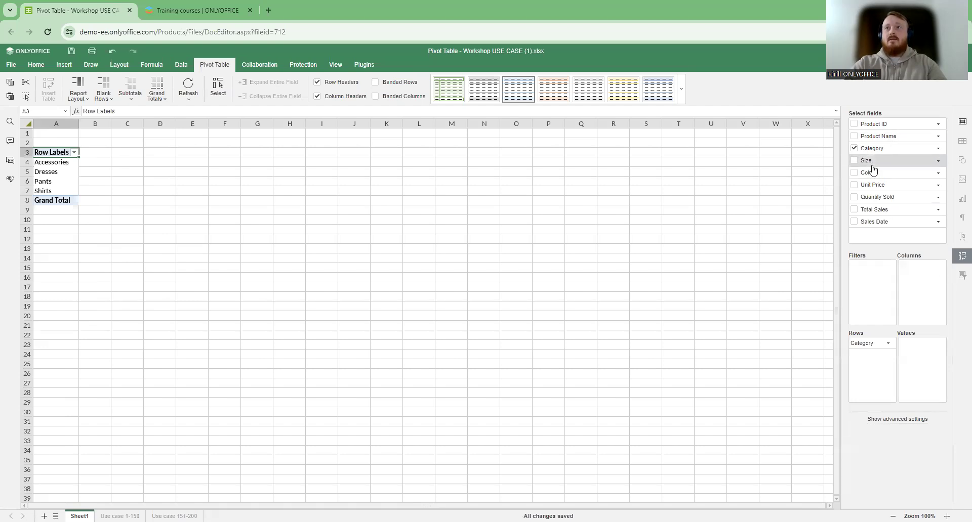
pyautogui.moveTo(873, 169); pyautogui.dragTo(919, 295)
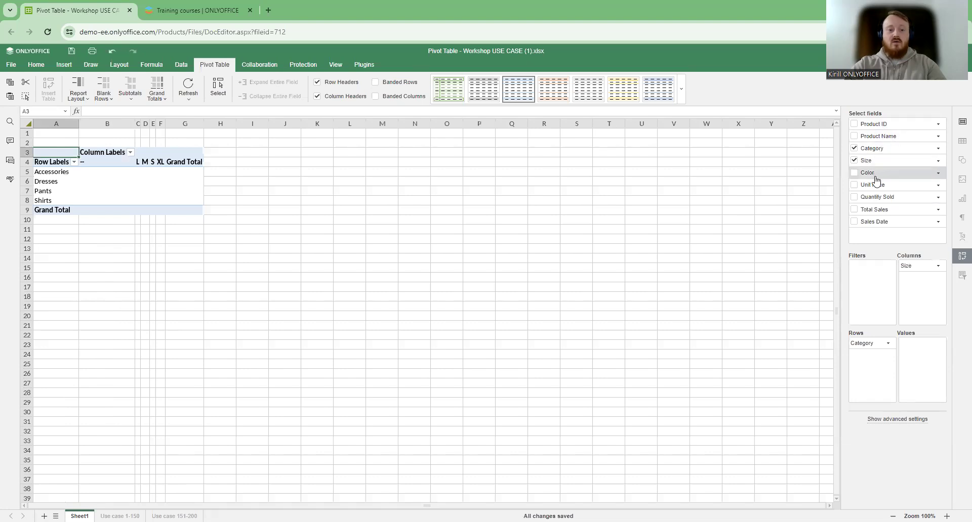
pyautogui.moveTo(876, 181); pyautogui.dragTo(873, 286)
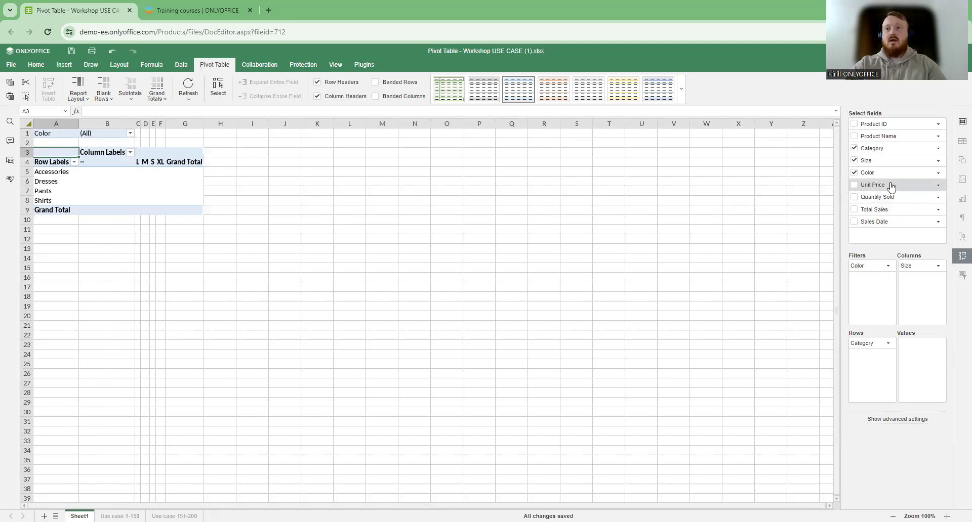
pyautogui.moveTo(891, 187); pyautogui.dragTo(922, 372)
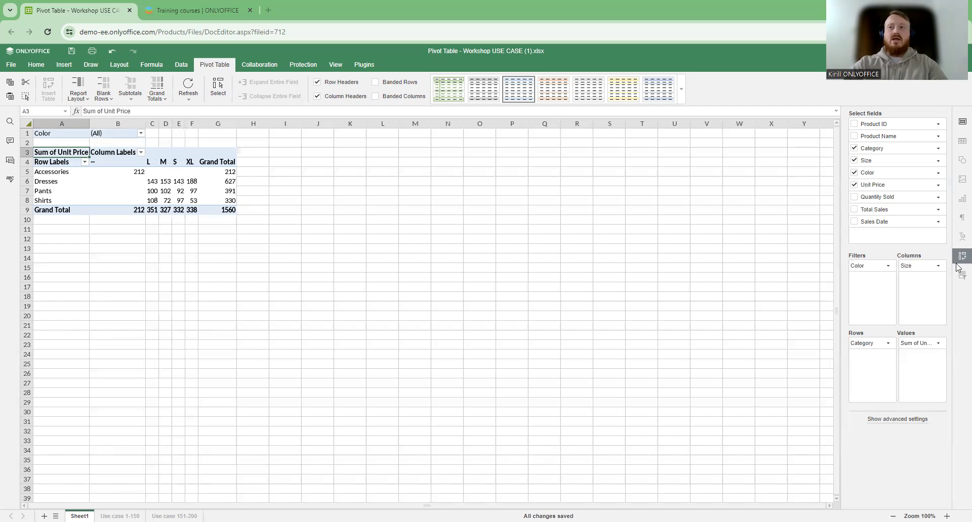
# - Add Product Name to the pivot filters and replace Unit Price with Total Sales as the values field
pyautogui.moveTo(887, 139); pyautogui.dragTo(869, 293)
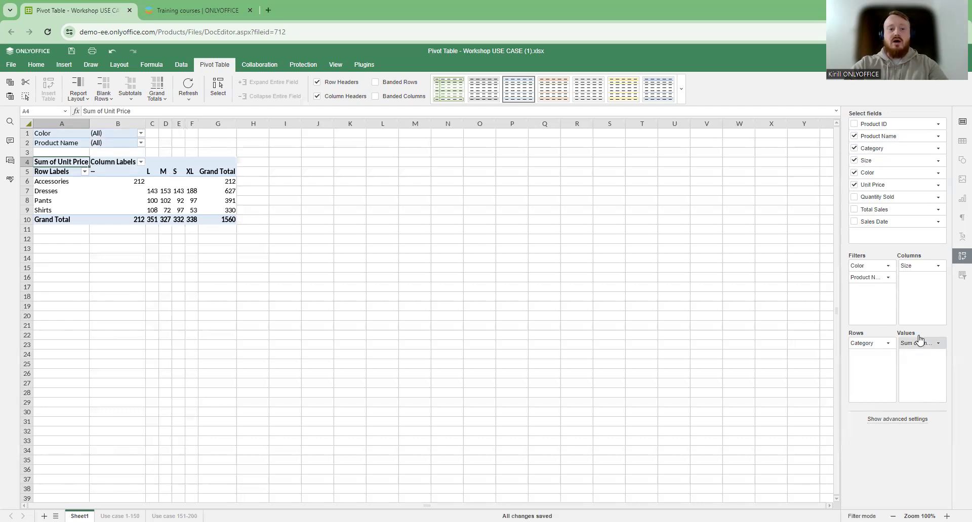
pyautogui.click(889, 184)
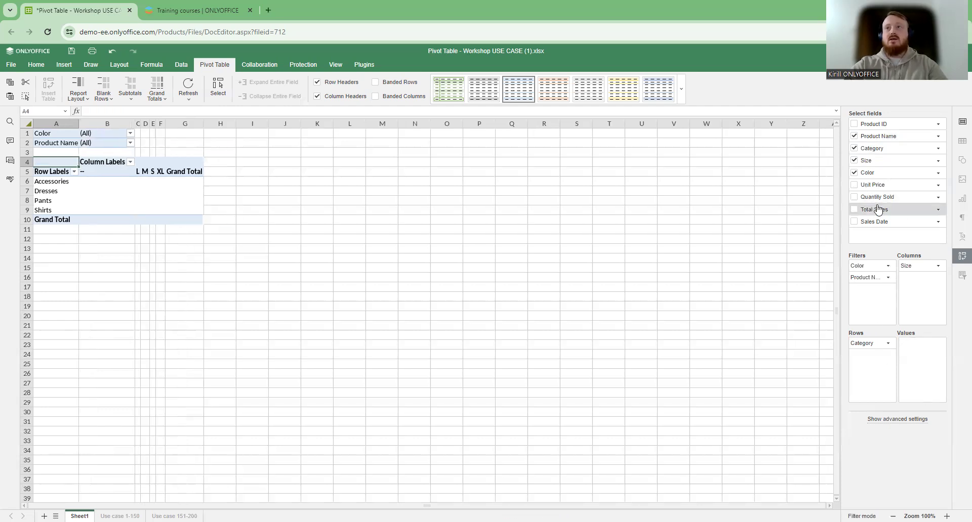
pyautogui.moveTo(887, 210); pyautogui.dragTo(919, 365)
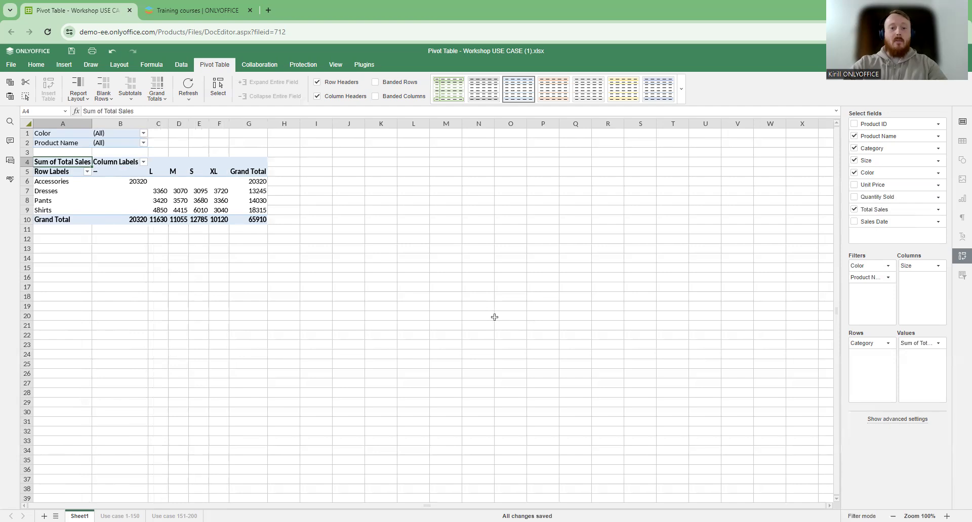
# - Apply the light green outlined style to the pivot table
pyautogui.click(206, 183)
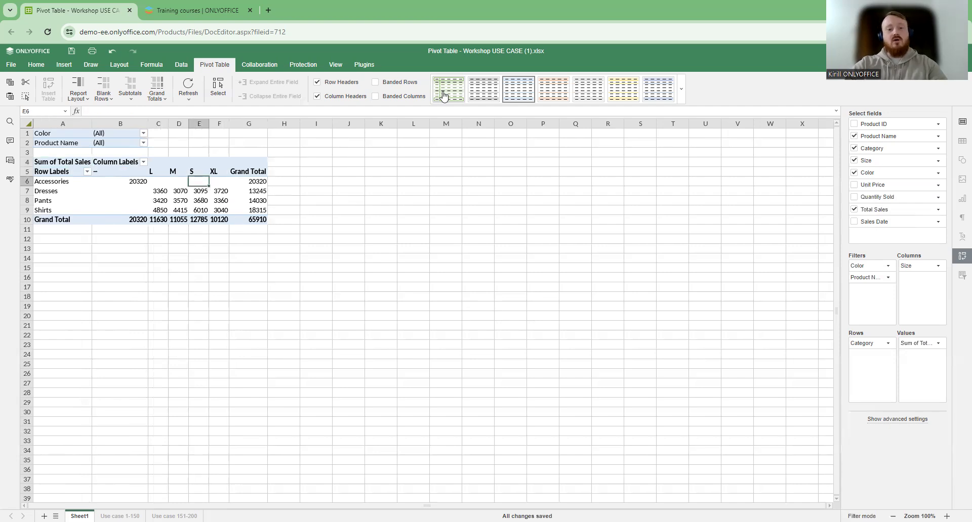
pyautogui.click(444, 95)
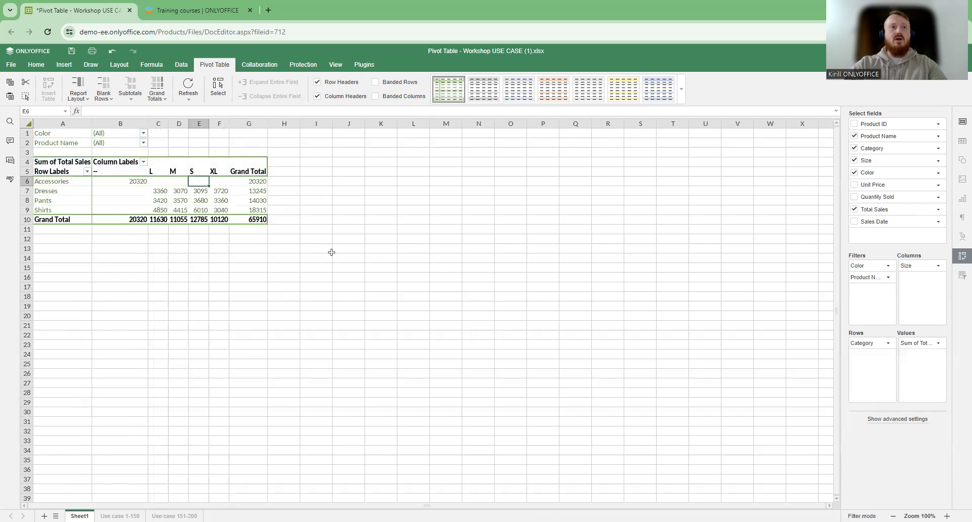
pyautogui.click(325, 271)
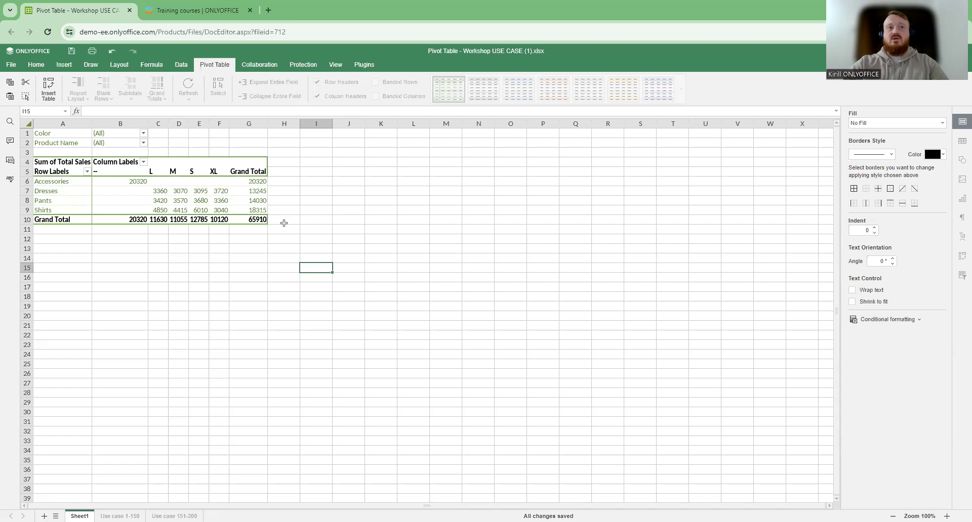
# - Open the number format of the Total Sales value field and set it to Accounting with 0 decimals
pyautogui.click(248, 200)
pyautogui.click(937, 344)
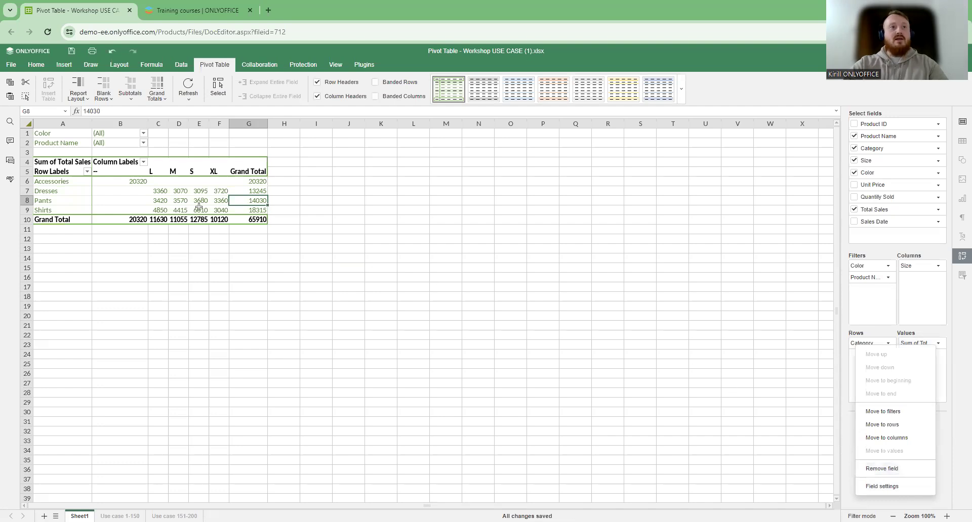
pyautogui.click(183, 193)
pyautogui.rightClick(182, 192)
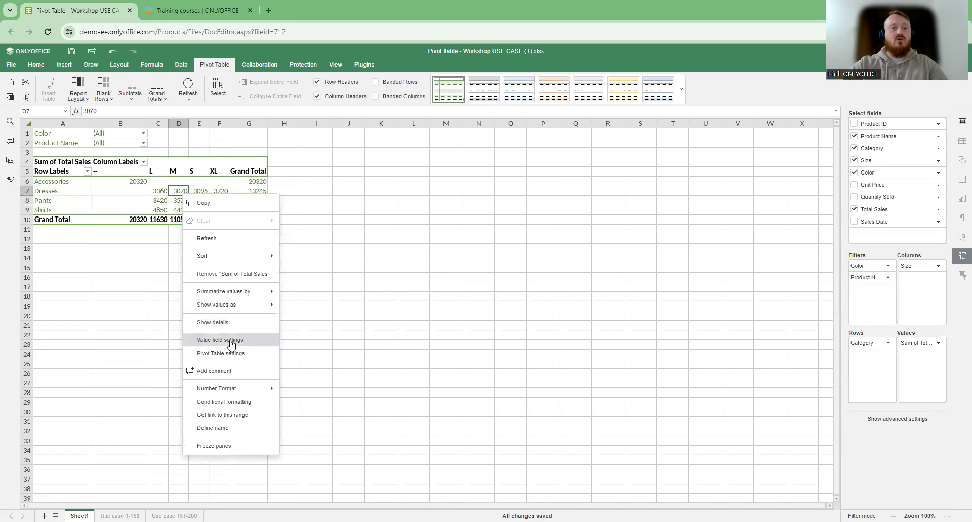
pyautogui.click(231, 344)
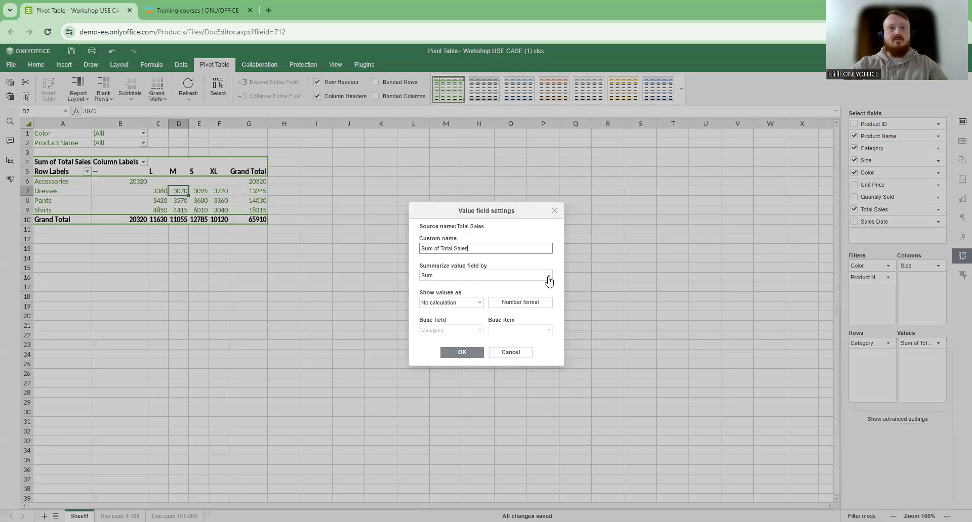
pyautogui.click(521, 306)
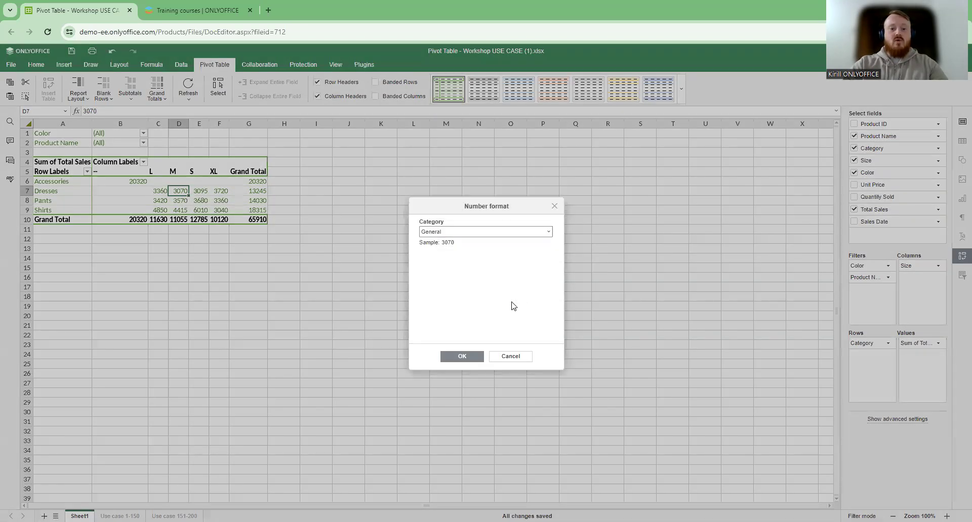
pyautogui.click(484, 232)
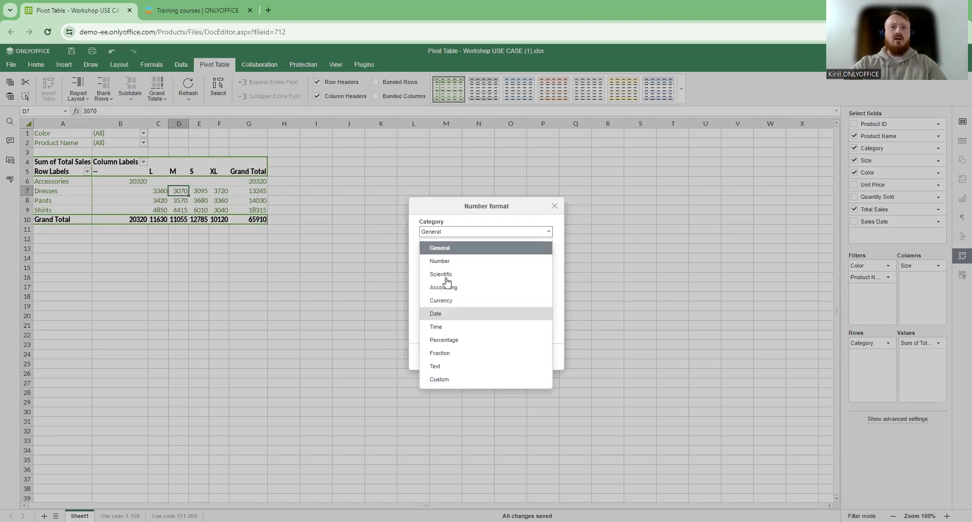
pyautogui.click(454, 288)
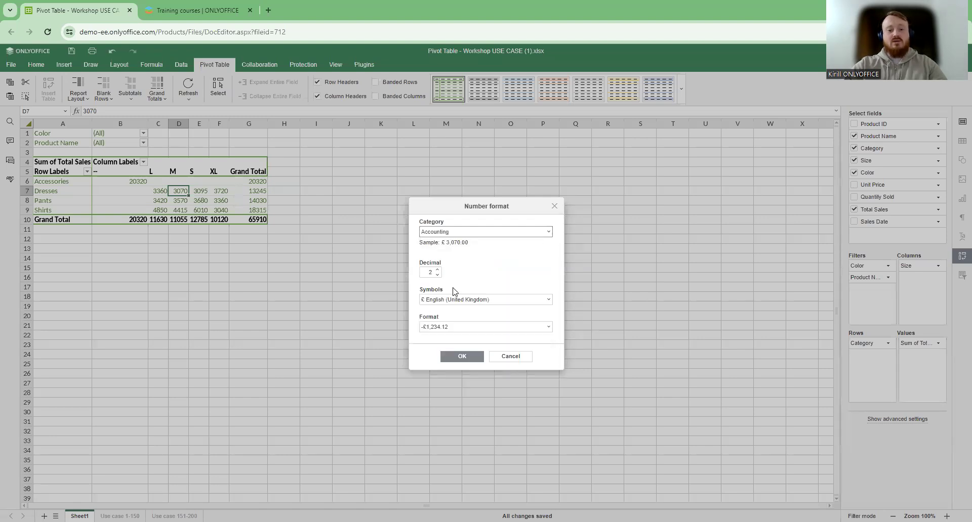
pyautogui.click(437, 275)
pyautogui.click(437, 275)
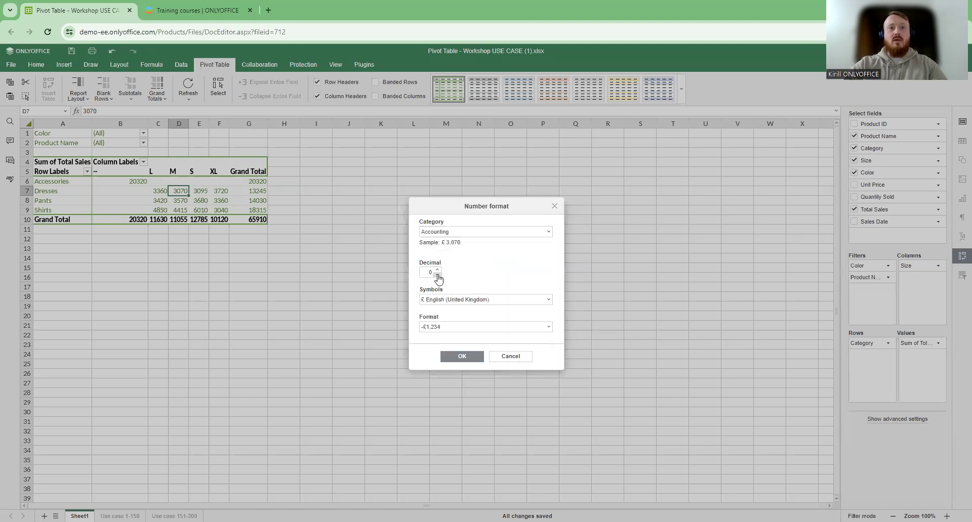
# - Set the currency symbol to $ English and apply the number format to the pivot values
pyautogui.click(452, 300)
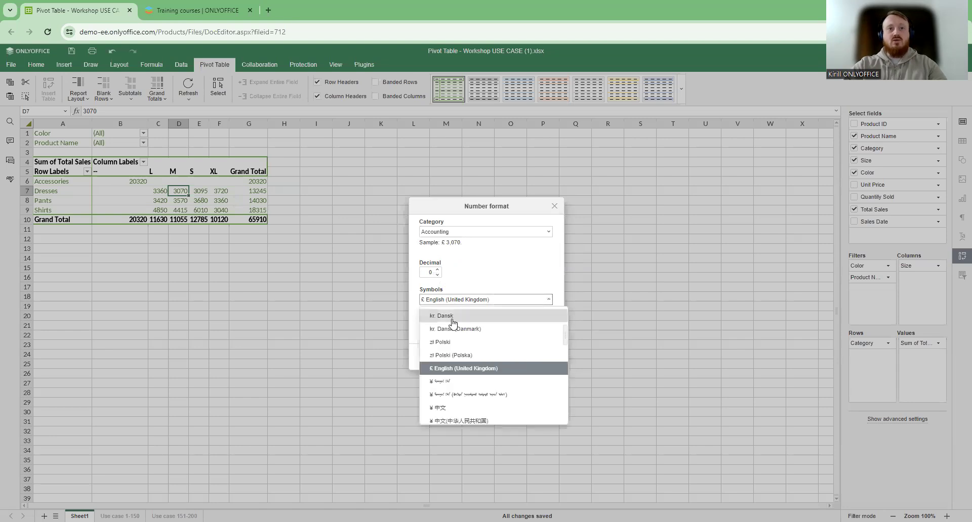
pyautogui.scroll(3, 450, 346)
pyautogui.scroll(5, 450, 346)
pyautogui.click(450, 329)
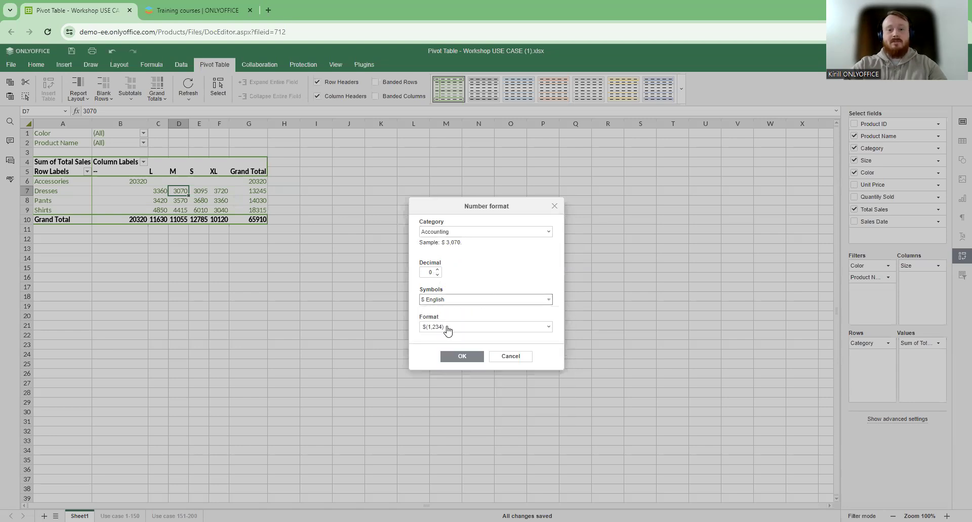
pyautogui.click(457, 354)
pyautogui.click(460, 351)
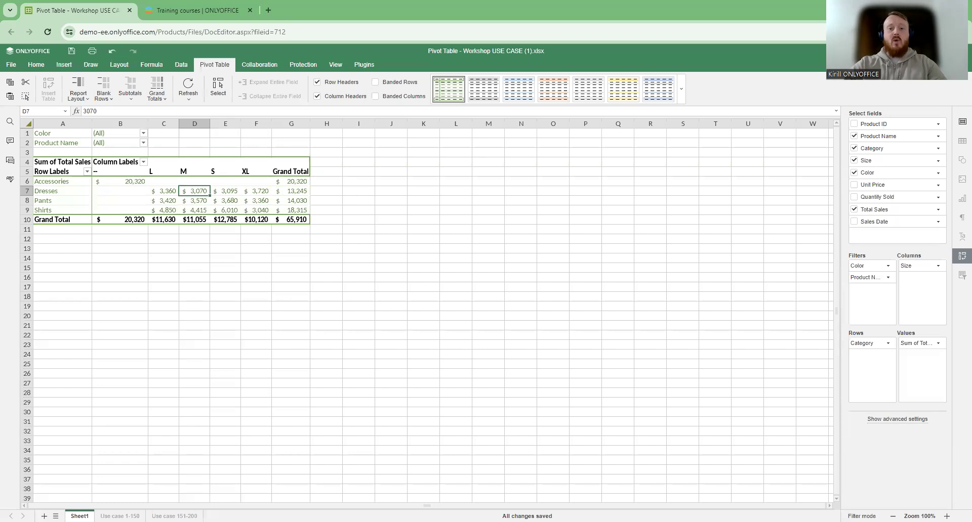
# - Summarize the Total Sales value field by Average and show its values as % of row
pyautogui.click(217, 209)
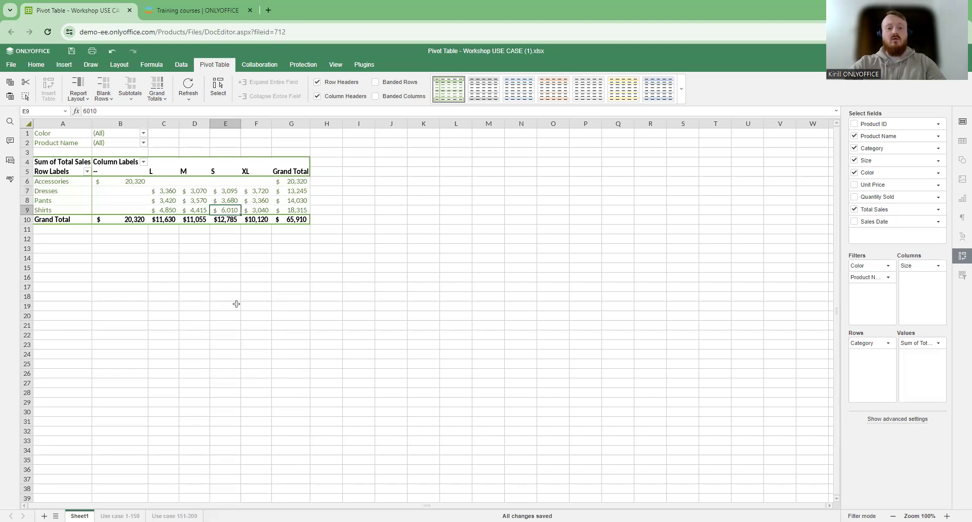
pyautogui.rightClick(217, 210)
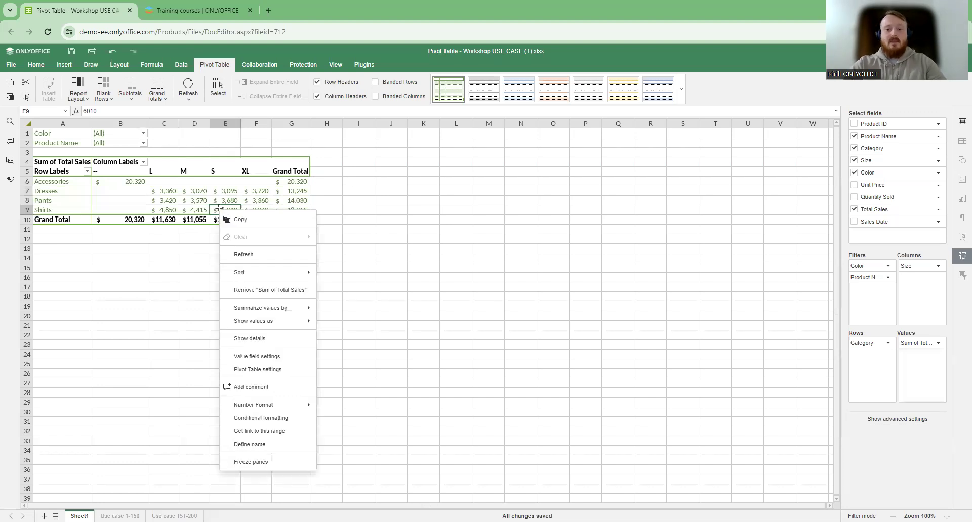
pyautogui.click(256, 357)
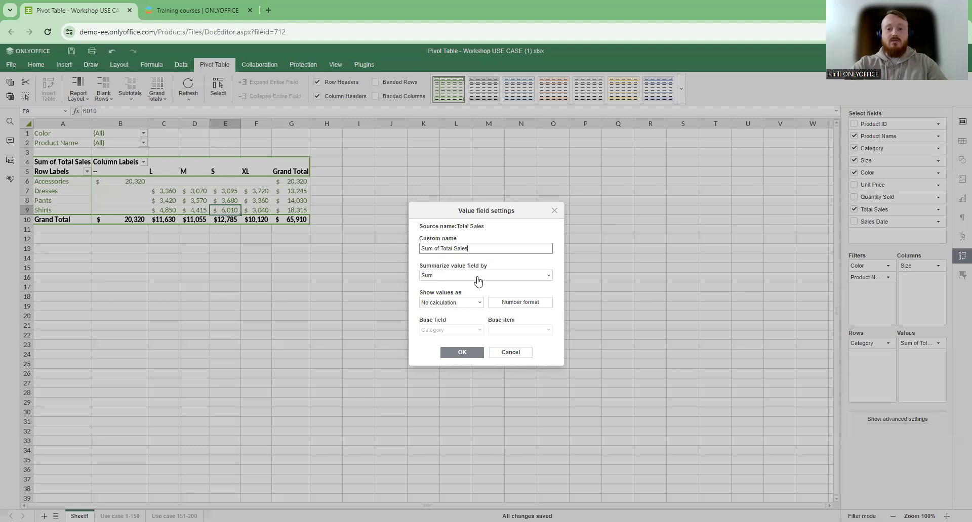
pyautogui.click(478, 278)
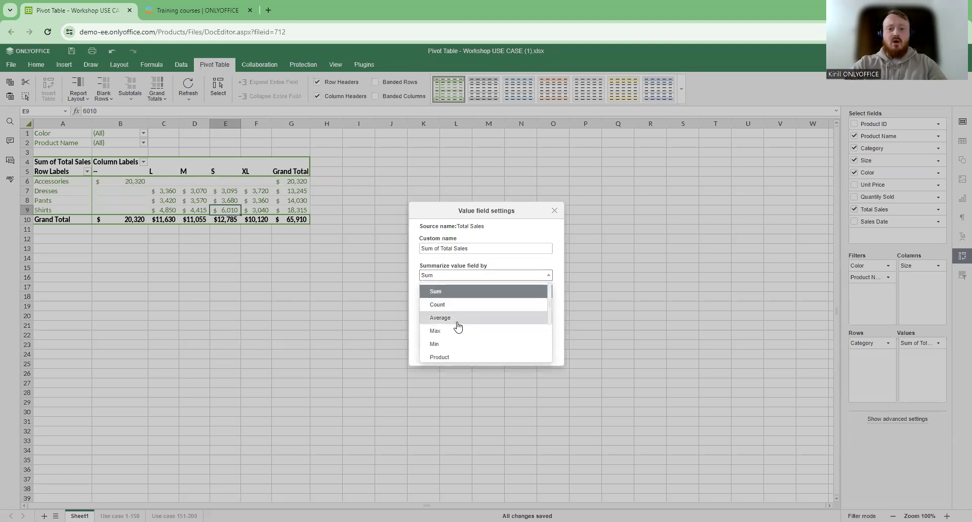
pyautogui.click(455, 321)
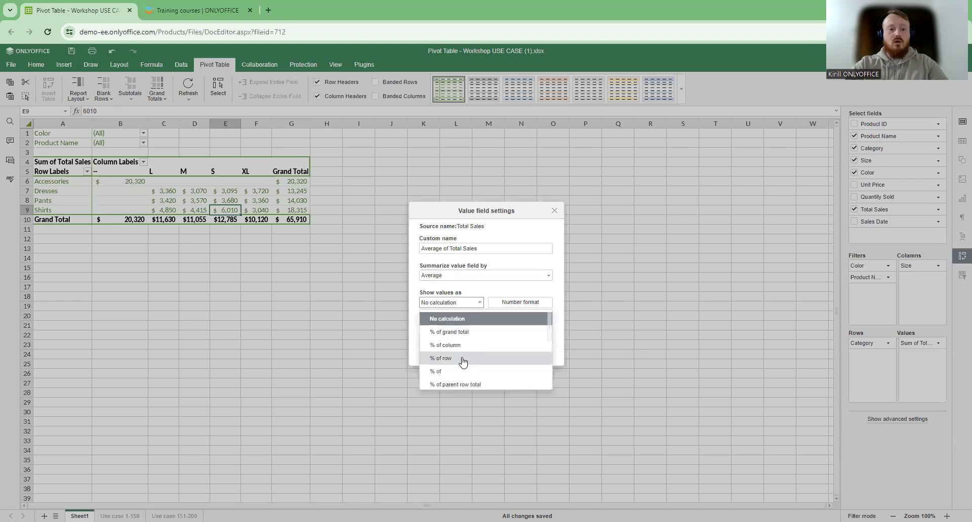
pyautogui.click(462, 358)
pyautogui.click(459, 352)
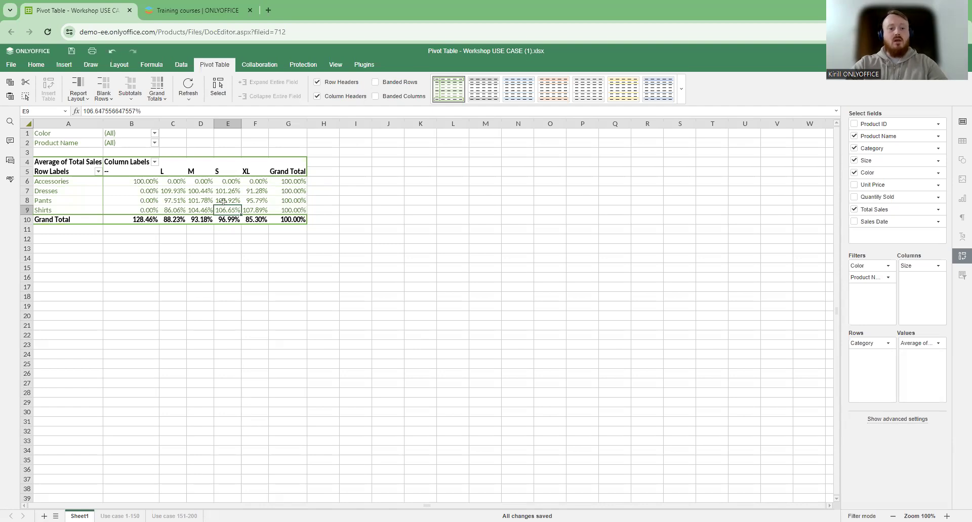
# - Change the pivot table's report layout to tabular form
pyautogui.click(223, 201)
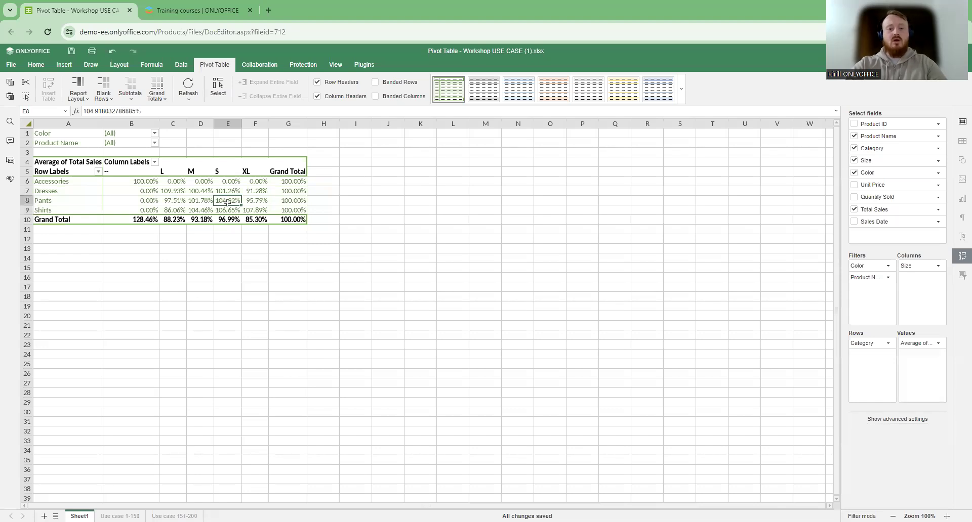
pyautogui.click(73, 96)
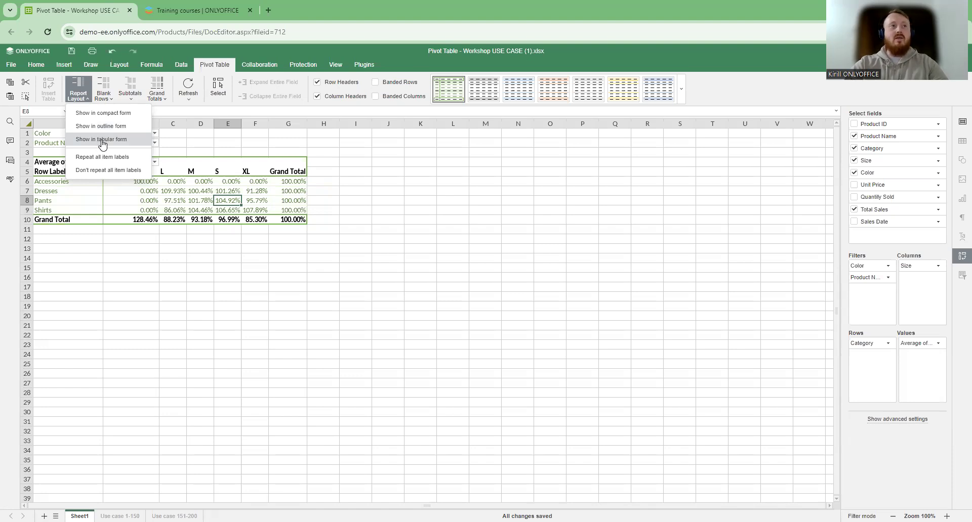
pyautogui.click(101, 139)
pyautogui.click(181, 219)
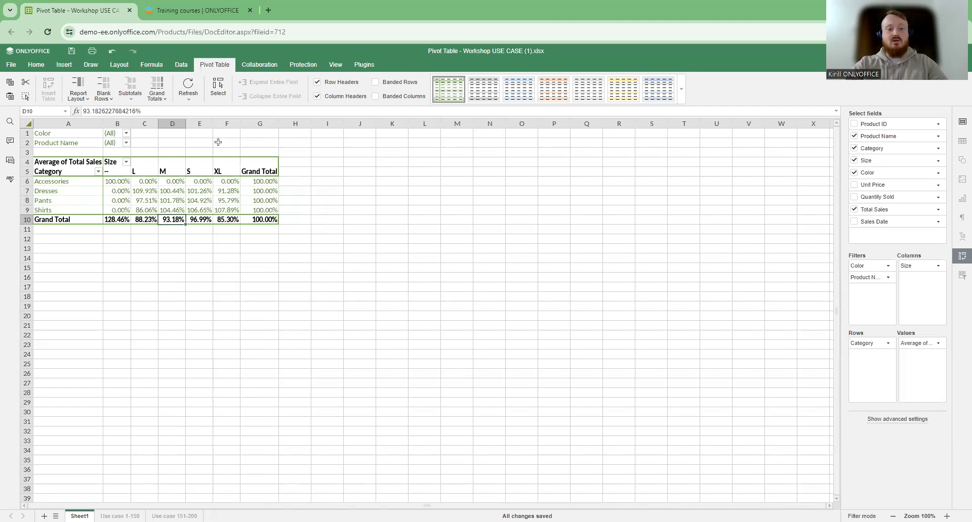
# - Turn on the pivot table's grand totals for columns only
pyautogui.click(133, 92)
pyautogui.click(160, 101)
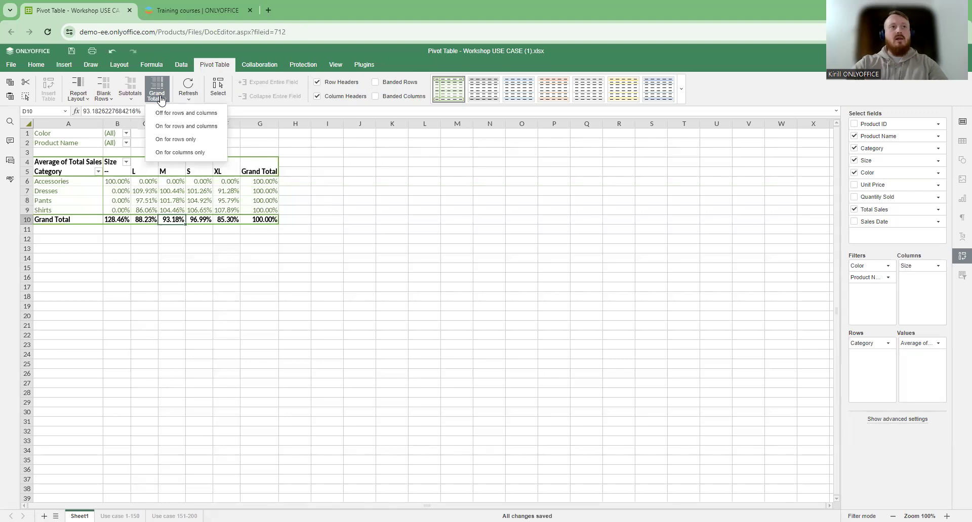
pyautogui.click(180, 154)
pyautogui.click(179, 200)
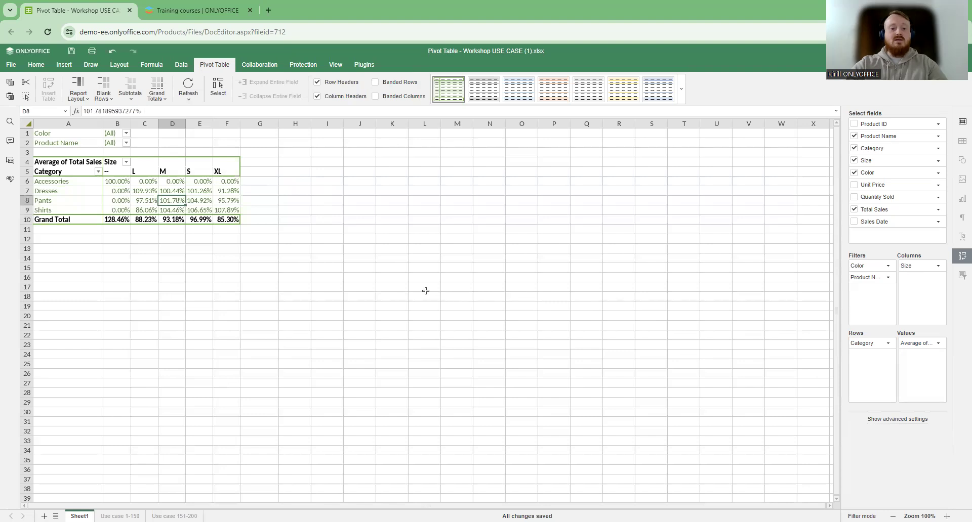
pyautogui.click(98, 171)
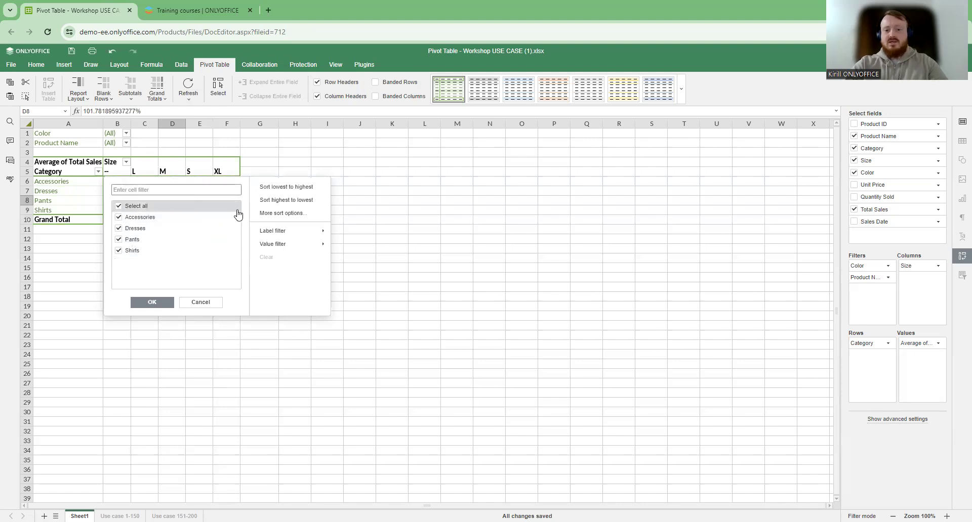
pyautogui.click(275, 215)
pyautogui.click(487, 273)
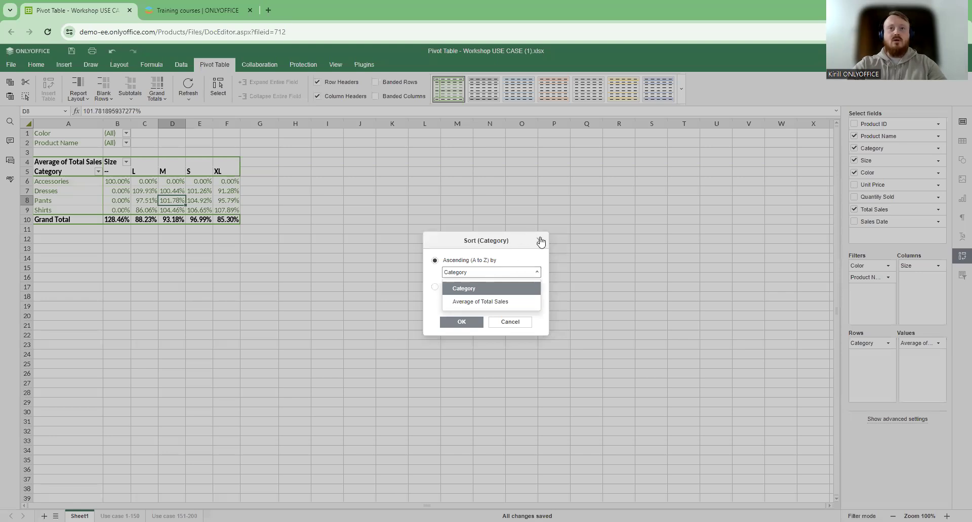
pyautogui.click(539, 240)
# - Filter the Category rows to labels containing "A" and clear that filter again
pyautogui.click(99, 172)
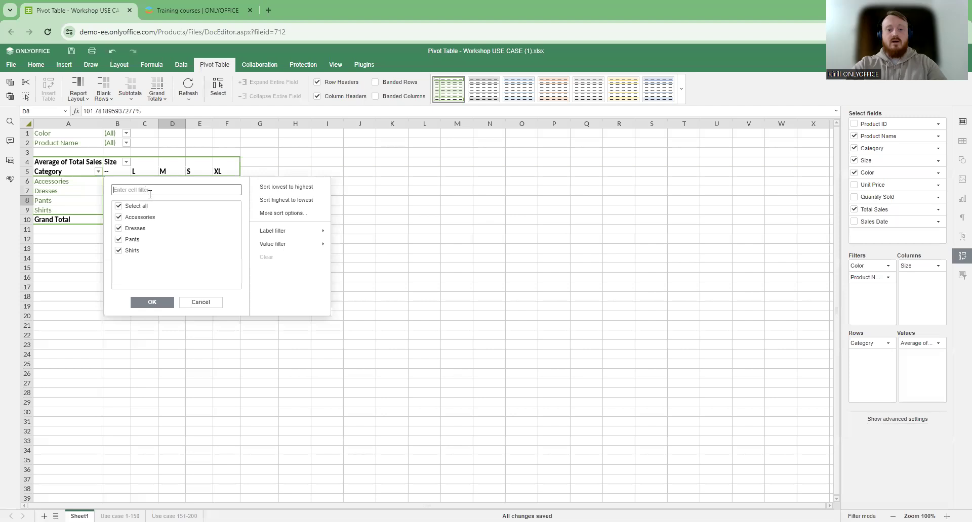
pyautogui.moveTo(278, 236)
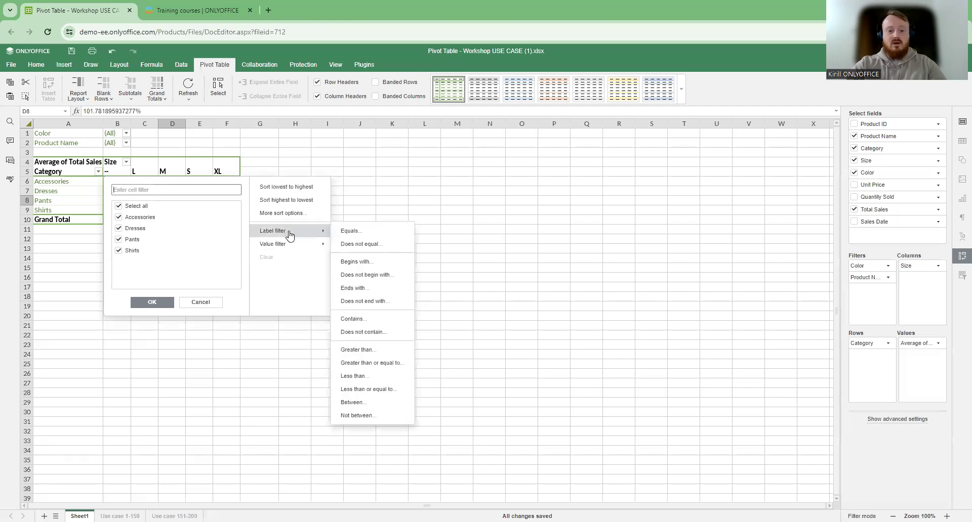
pyautogui.click(365, 318)
pyautogui.write('A')
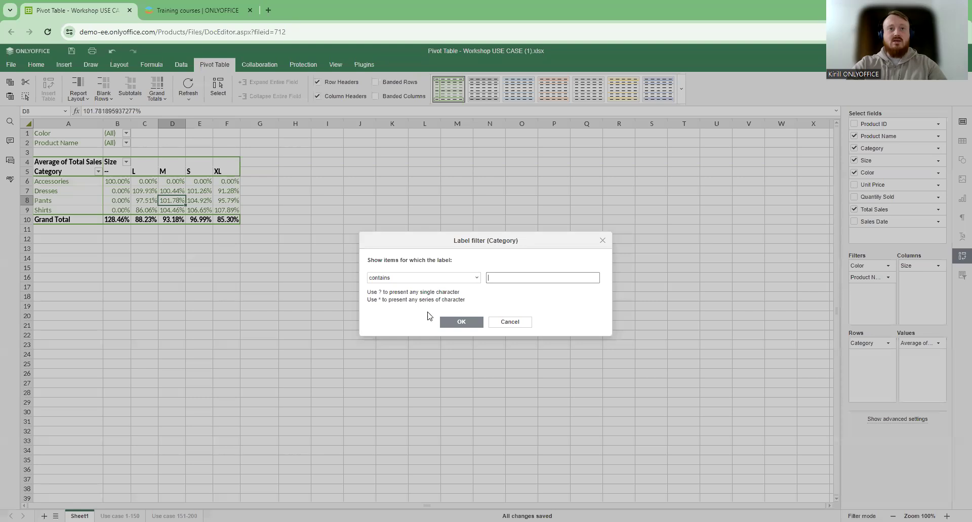
pyautogui.click(459, 324)
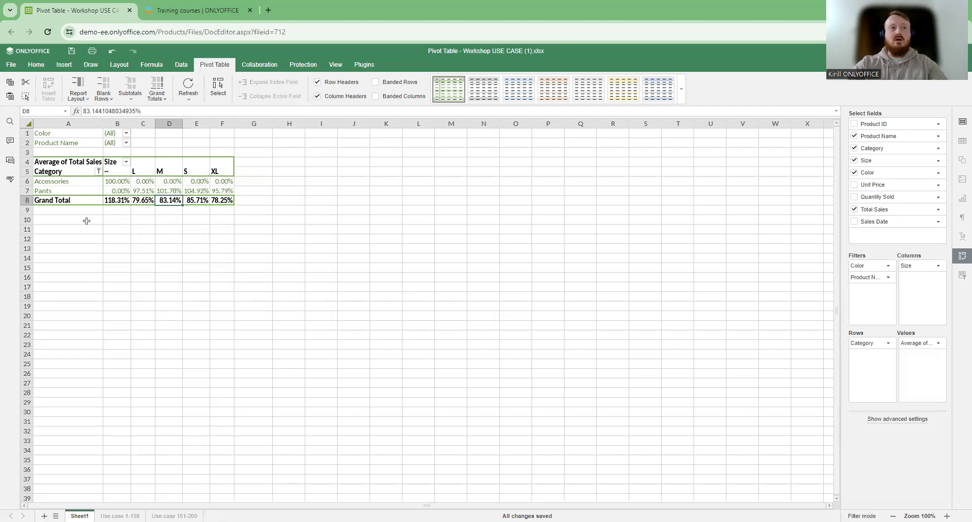
pyautogui.click(99, 171)
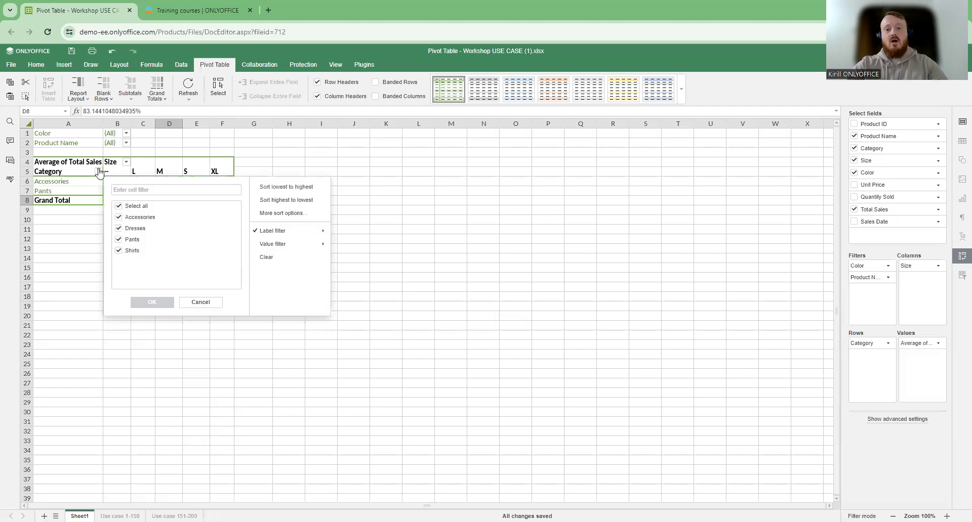
pyautogui.click(272, 259)
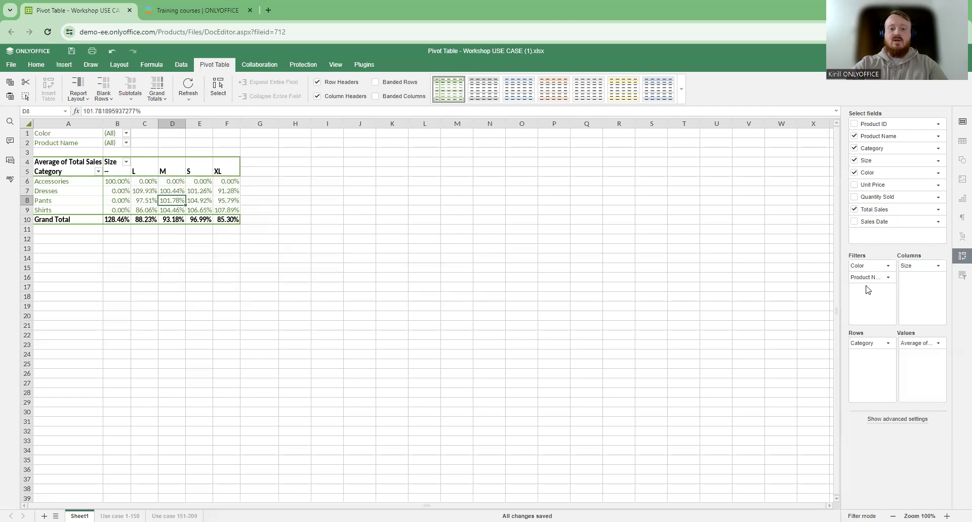
# - Add the Quantity Sold field to the pivot table's filters
pyautogui.moveTo(877, 198); pyautogui.dragTo(877, 301)
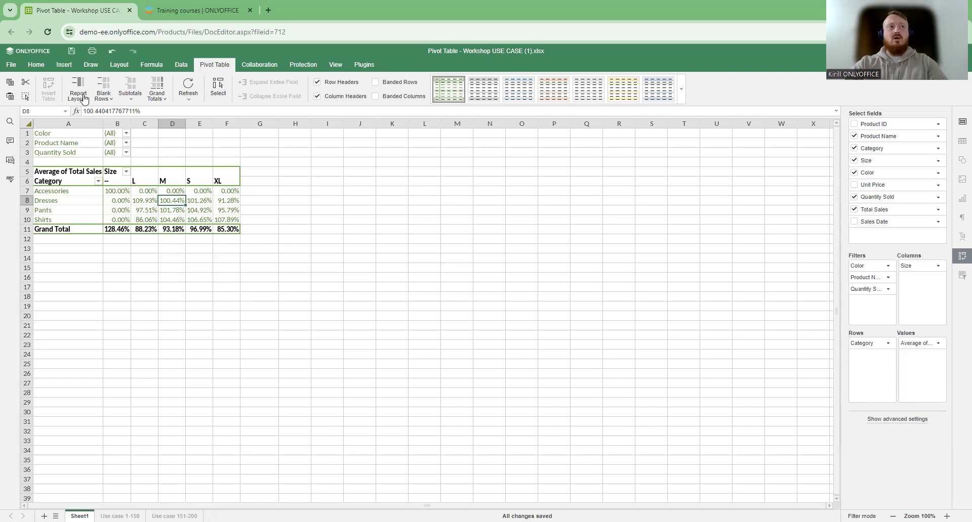
# - Insert slicers for Size and Color, and place the Color slicer just to the left of the Size slicer
pyautogui.click(64, 65)
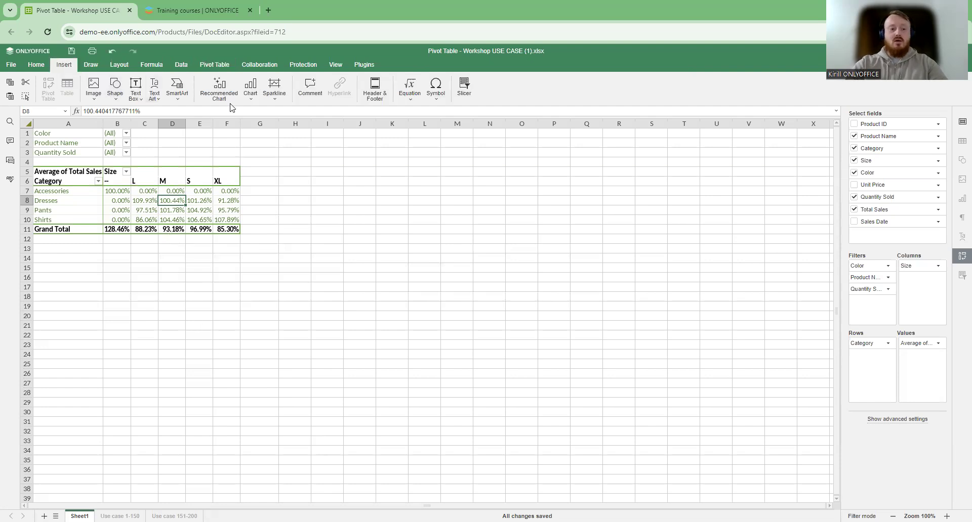
pyautogui.click(463, 91)
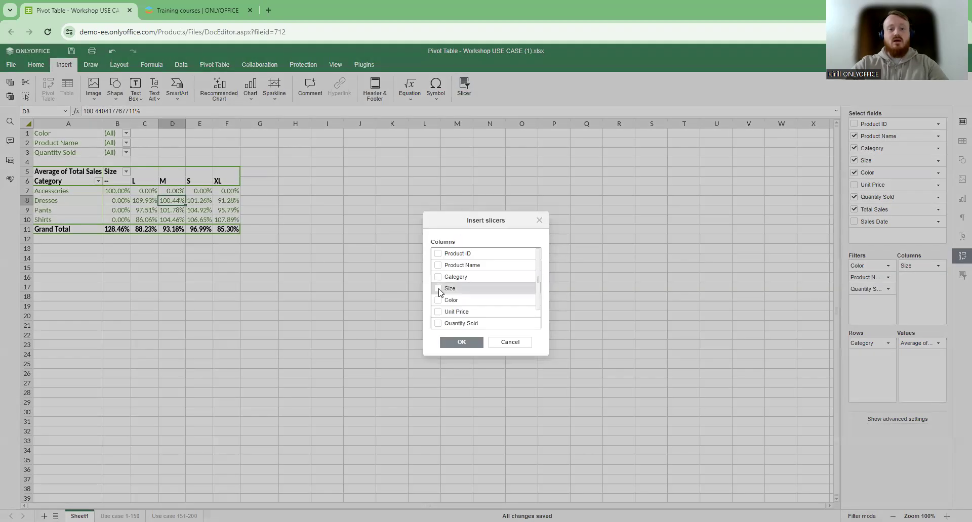
pyautogui.click(439, 290)
pyautogui.click(439, 302)
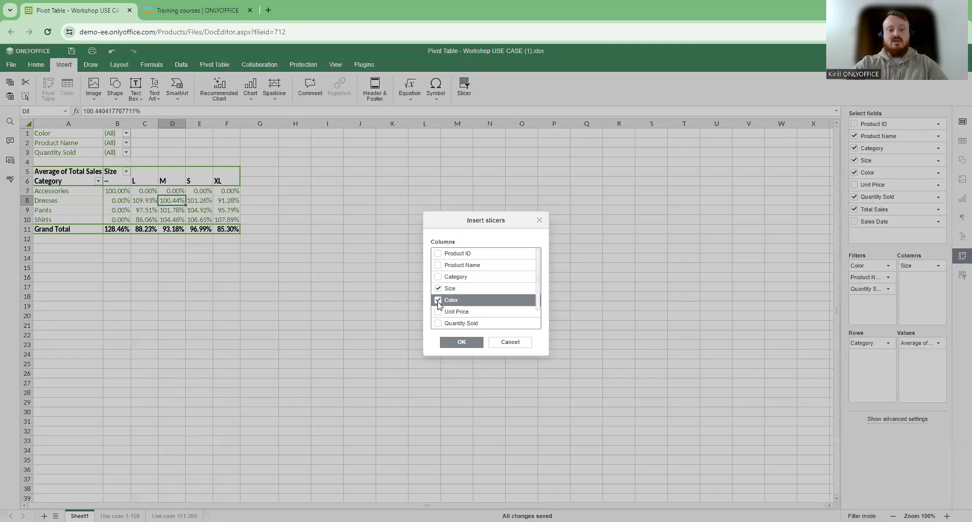
pyautogui.click(452, 345)
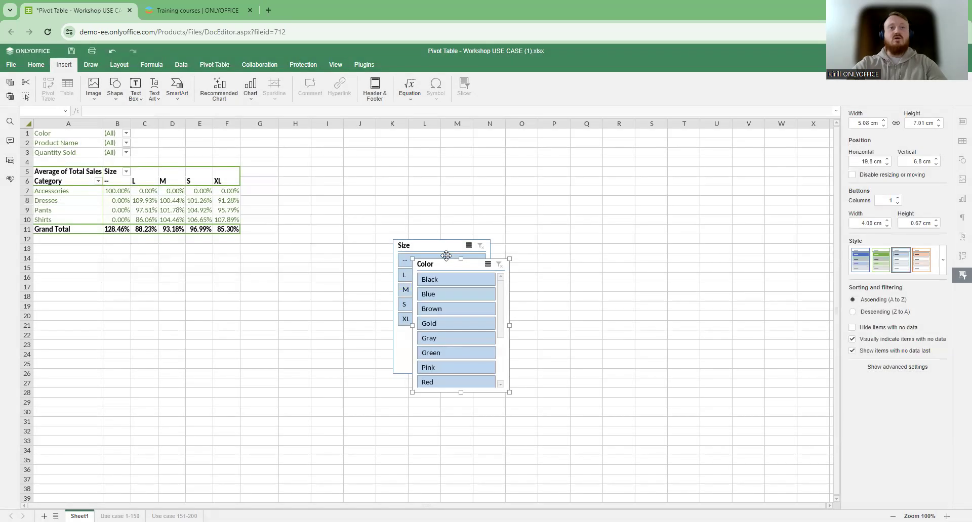
pyautogui.moveTo(445, 267); pyautogui.dragTo(324, 254)
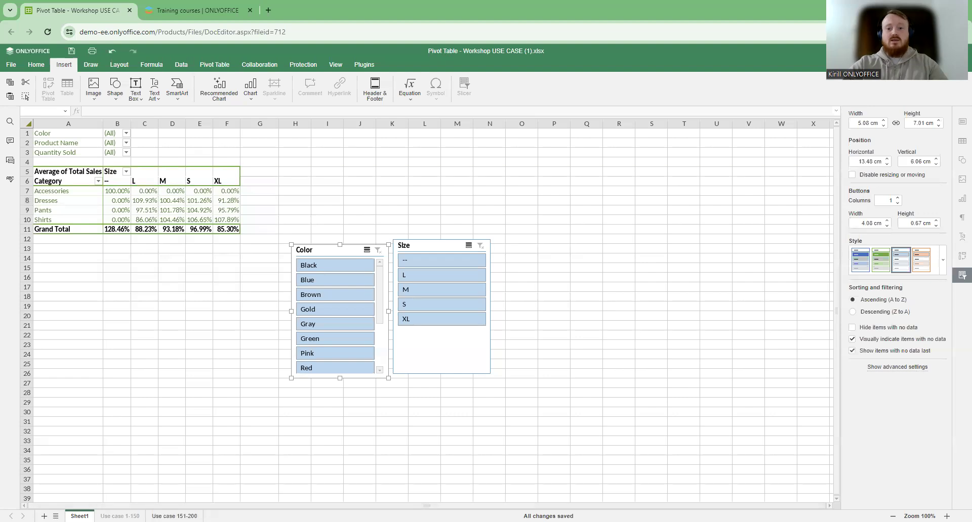
# - Copy the data rows for product IDs 151–200 from the Use case 151-200 sheet to cell A52 of the Use case 1-150 sheet
pyautogui.click(175, 515)
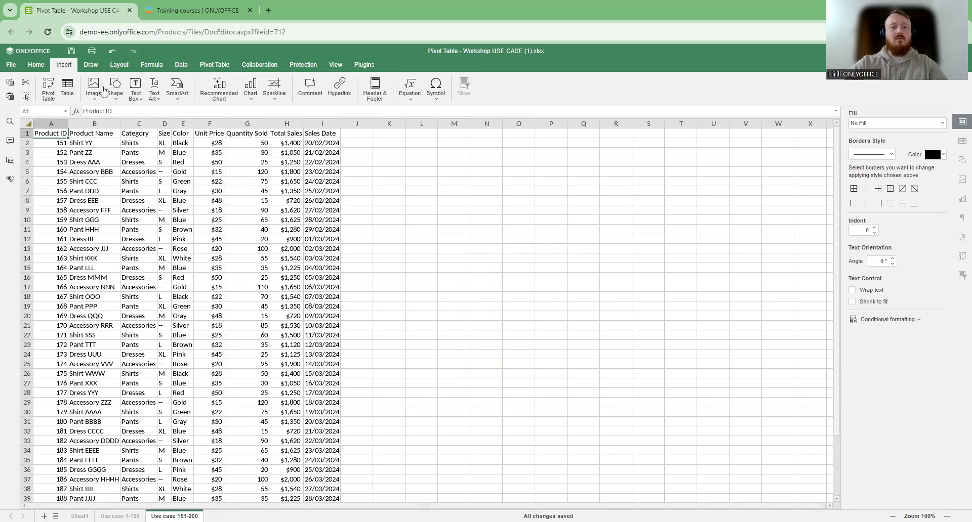
pyautogui.click(56, 143)
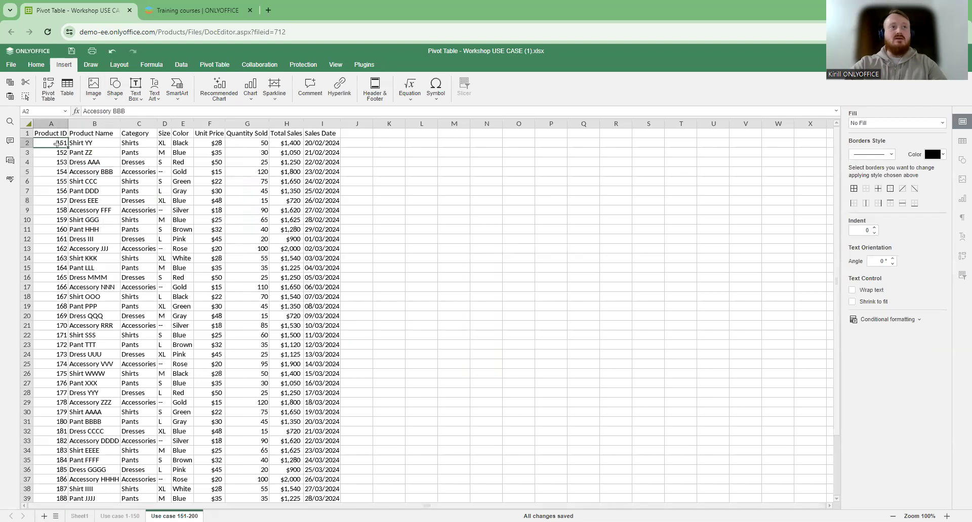
pyautogui.hotkey('ctrl', 'shift', 'Right')
pyautogui.hotkey('ctrl', 'shift', 'Down')
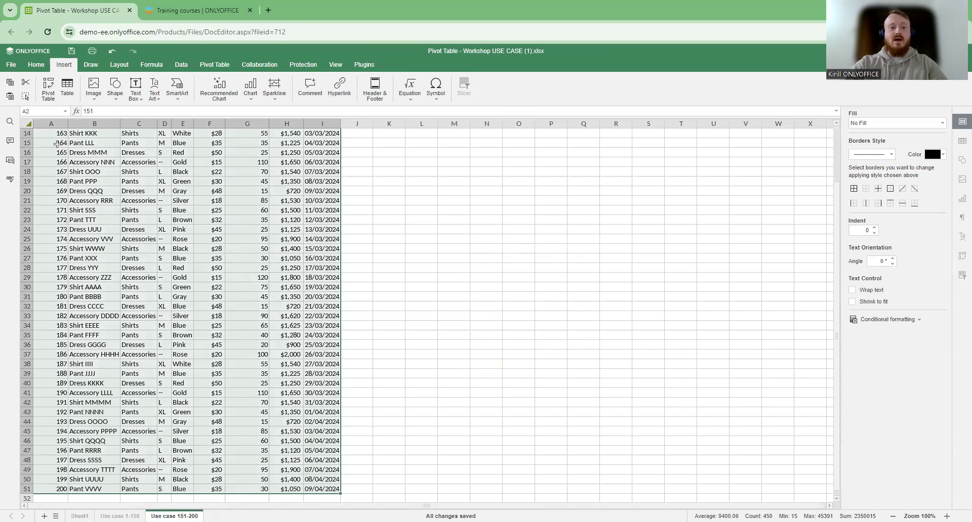
pyautogui.click(120, 516)
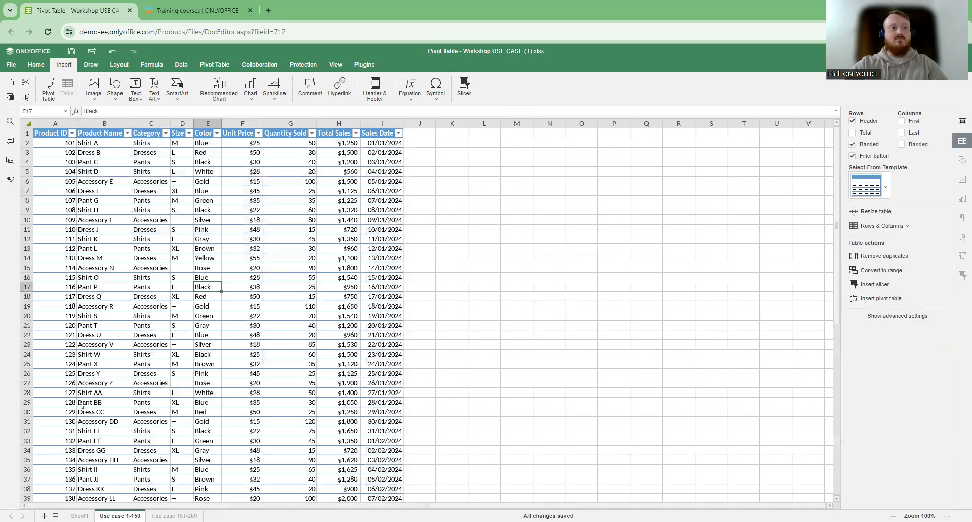
pyautogui.scroll(-9, 82, 405)
pyautogui.click(68, 364)
pyautogui.hotkey('ctrl', 'v')
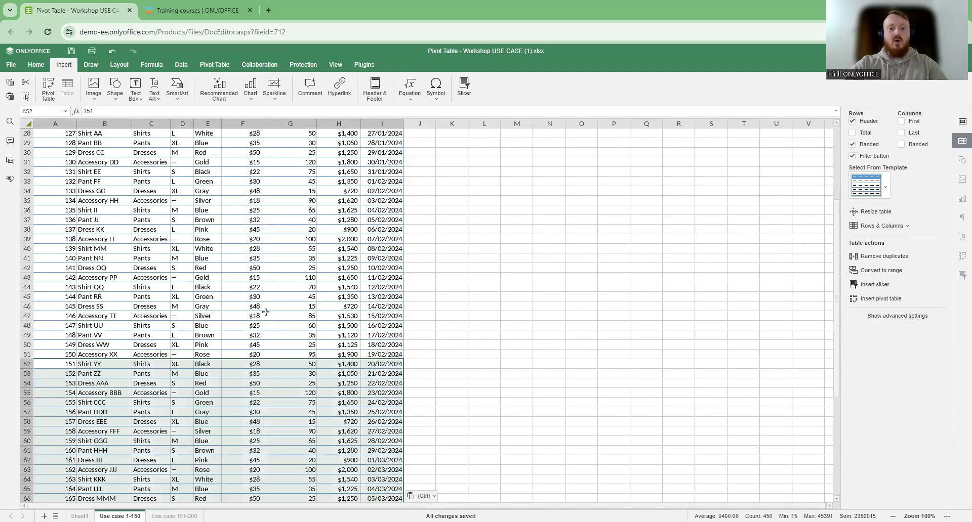
pyautogui.click(207, 258)
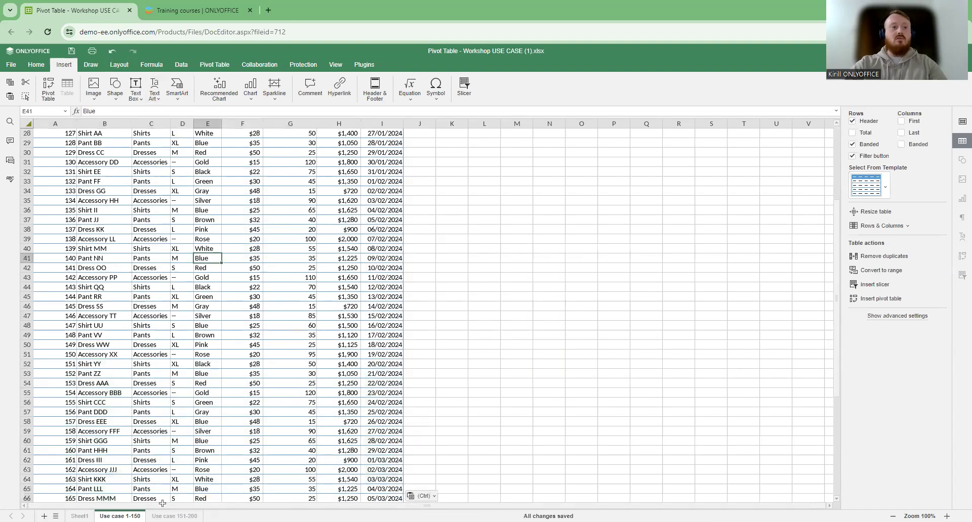
# - Refresh the pivot table on Sheet1 from its extended source data
pyautogui.click(79, 516)
pyautogui.click(214, 64)
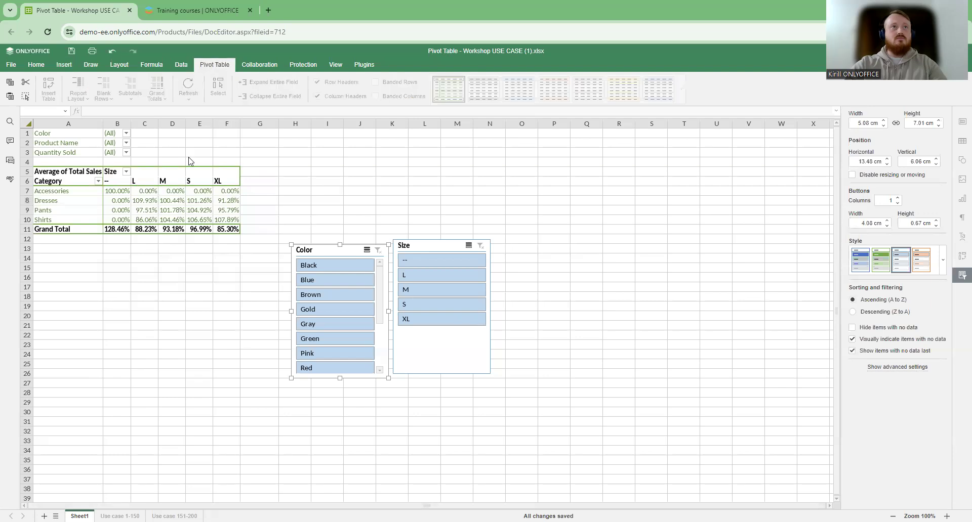
pyautogui.click(178, 190)
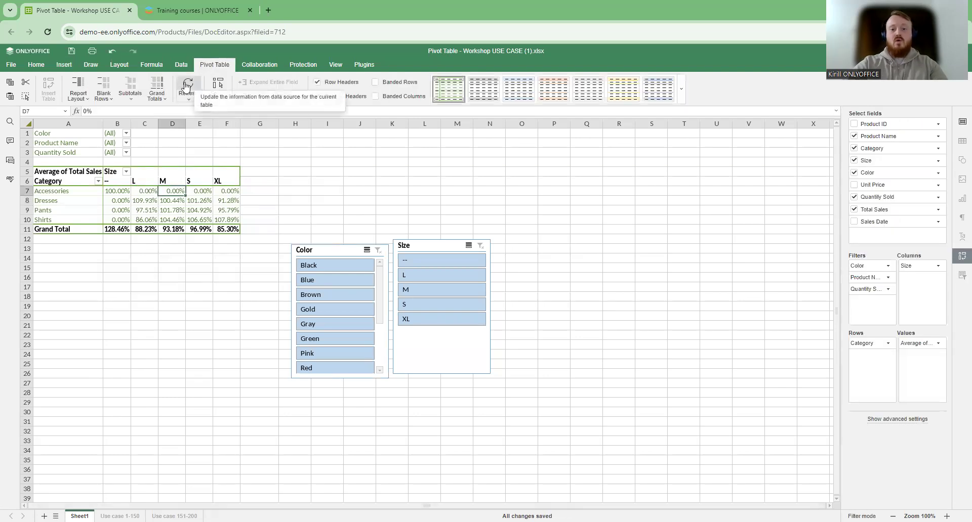
pyautogui.click(187, 88)
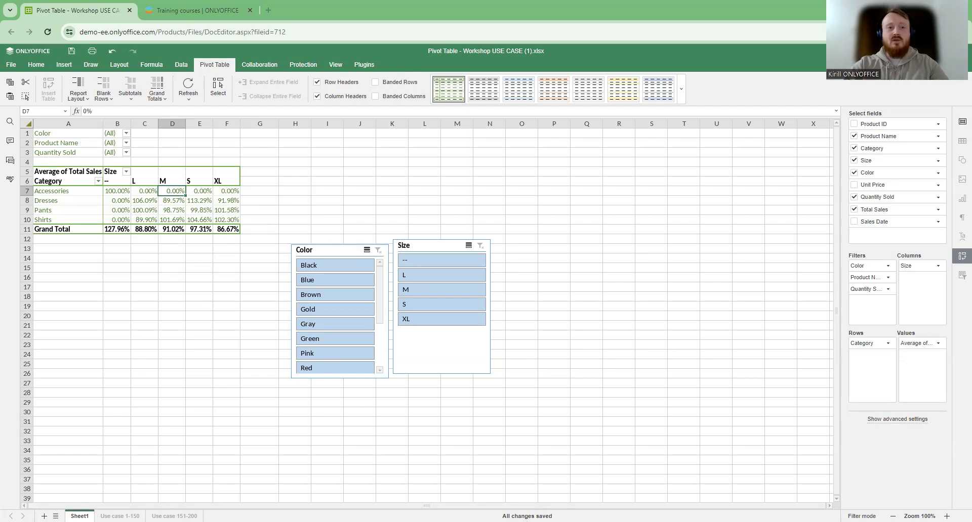
pyautogui.click(120, 515)
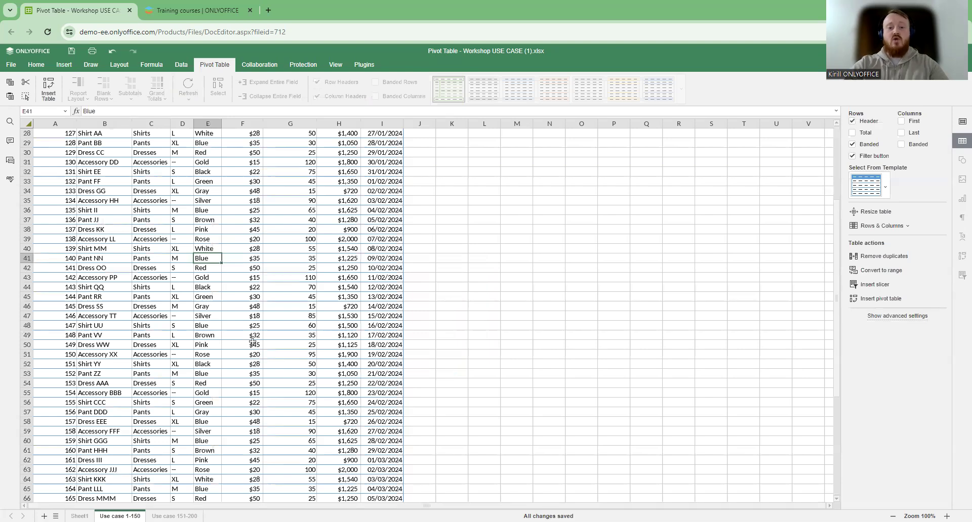
pyautogui.scroll(8, 161, 317)
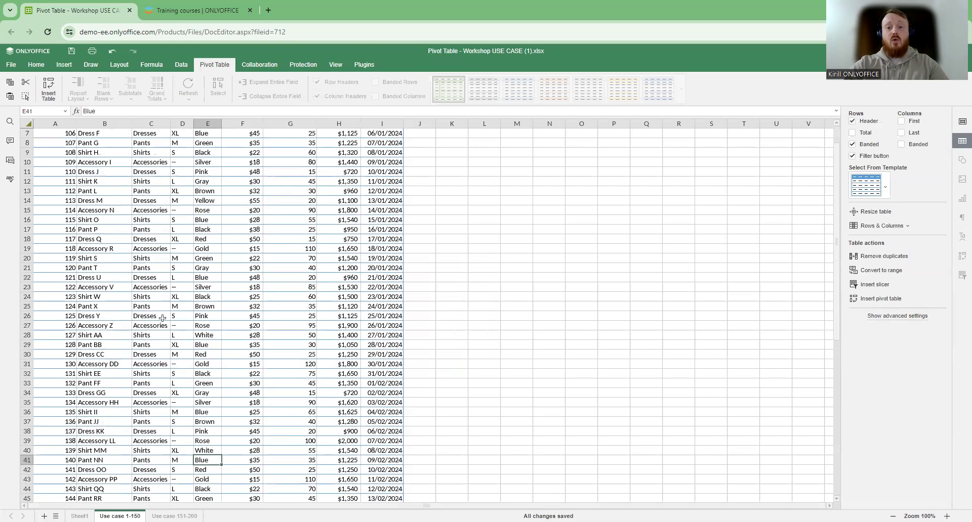
pyautogui.scroll(1, 161, 316)
pyautogui.click(157, 316)
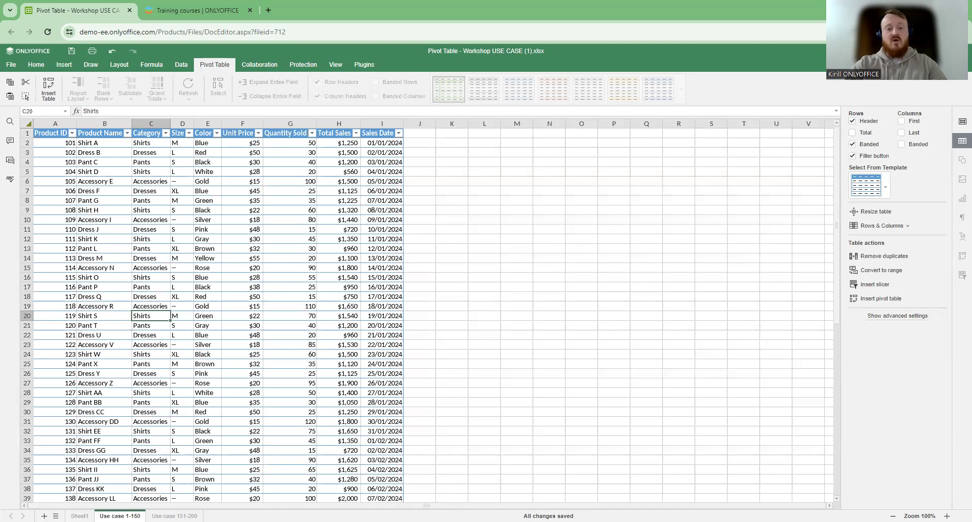
pyautogui.click(242, 296)
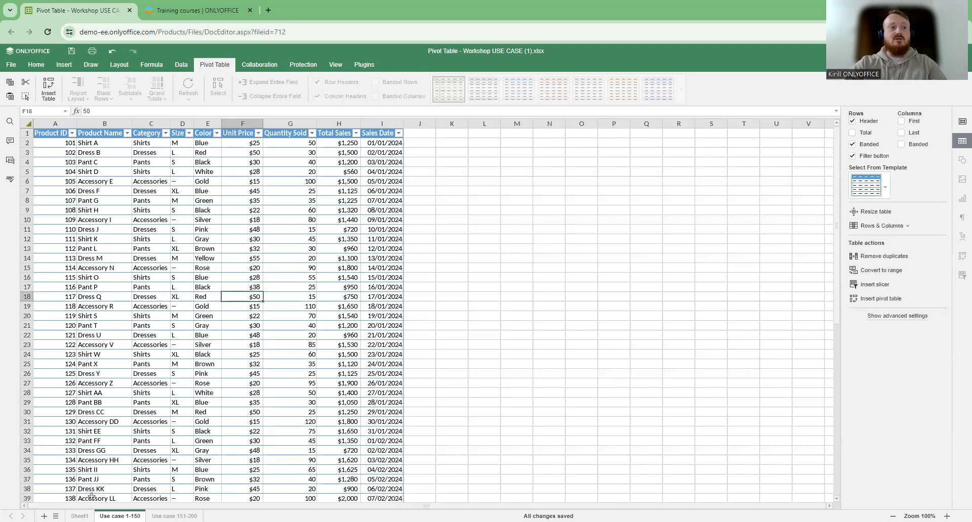
# - Apply the light grey style to the pivot table on Sheet1 and add the Sales Date field to its filters
pyautogui.click(80, 516)
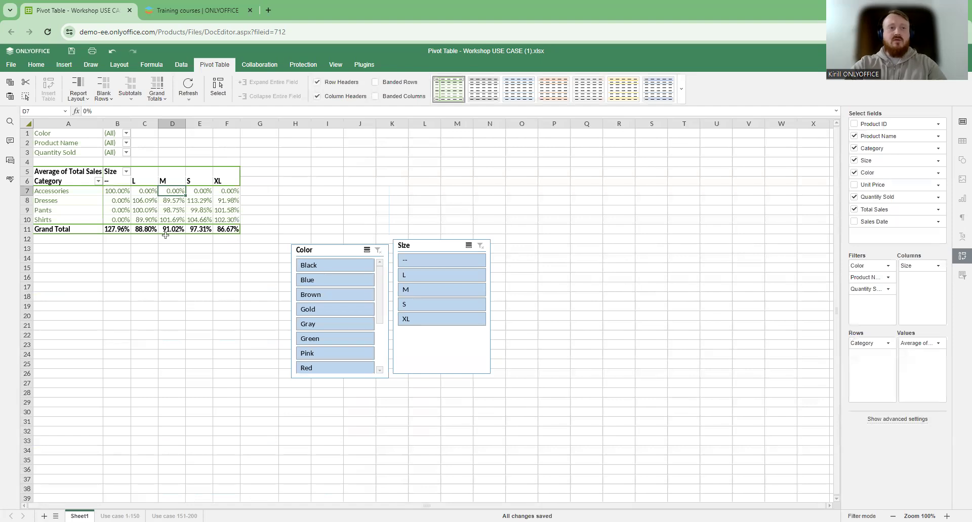
pyautogui.click(482, 91)
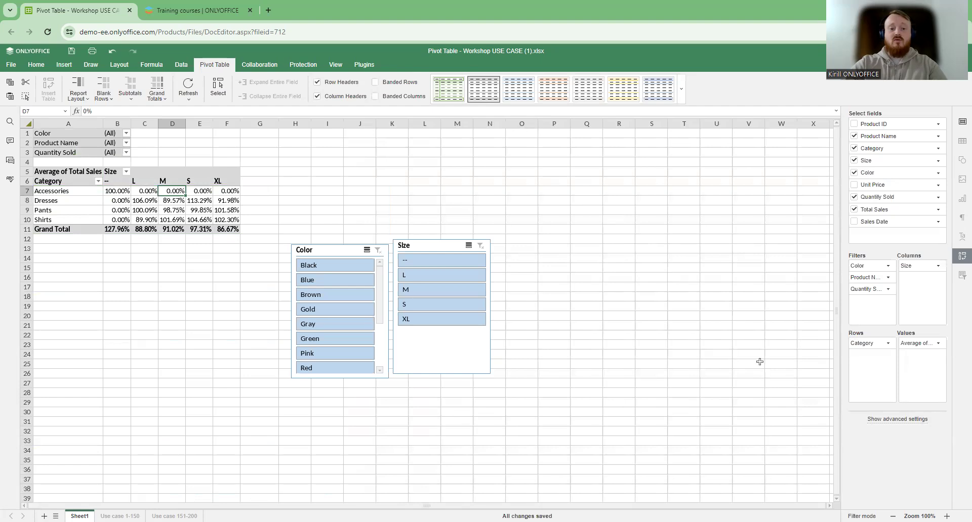
pyautogui.moveTo(885, 221); pyautogui.dragTo(872, 315)
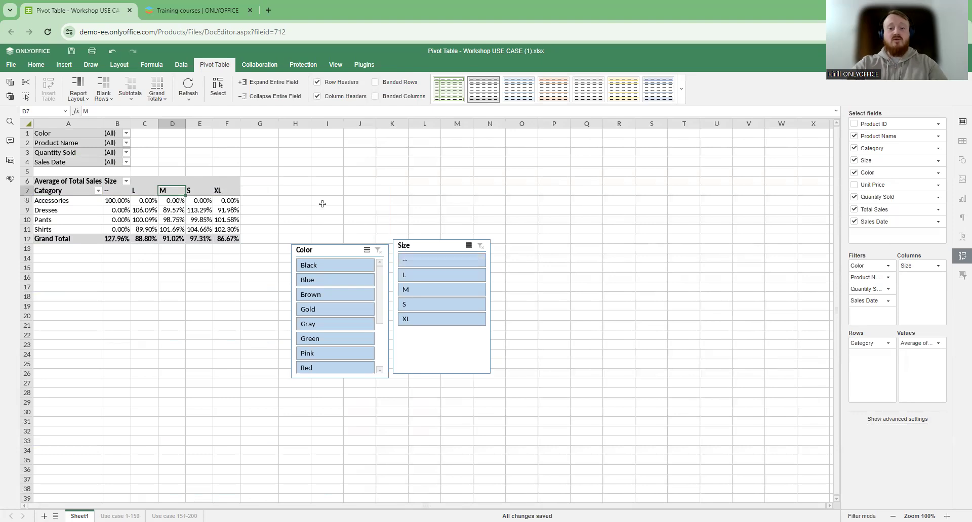
pyautogui.click(131, 96)
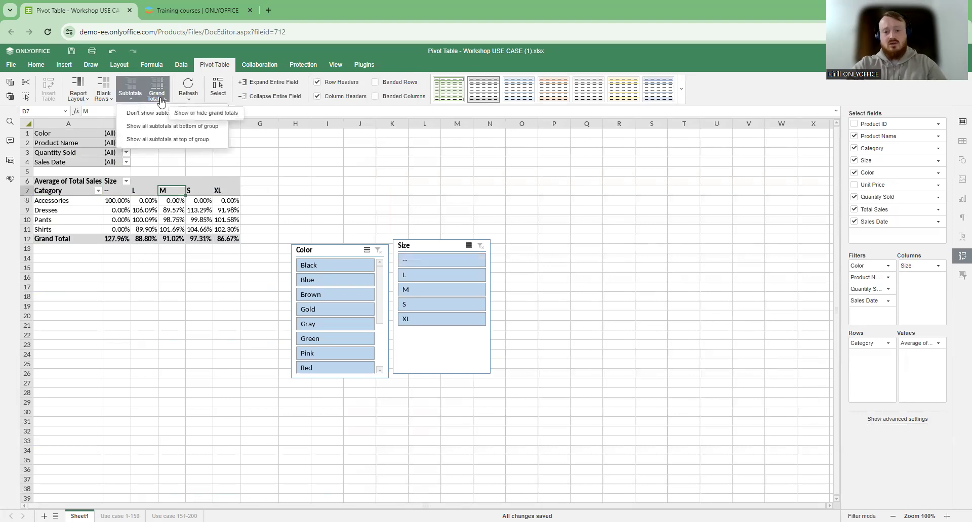
pyautogui.click(161, 99)
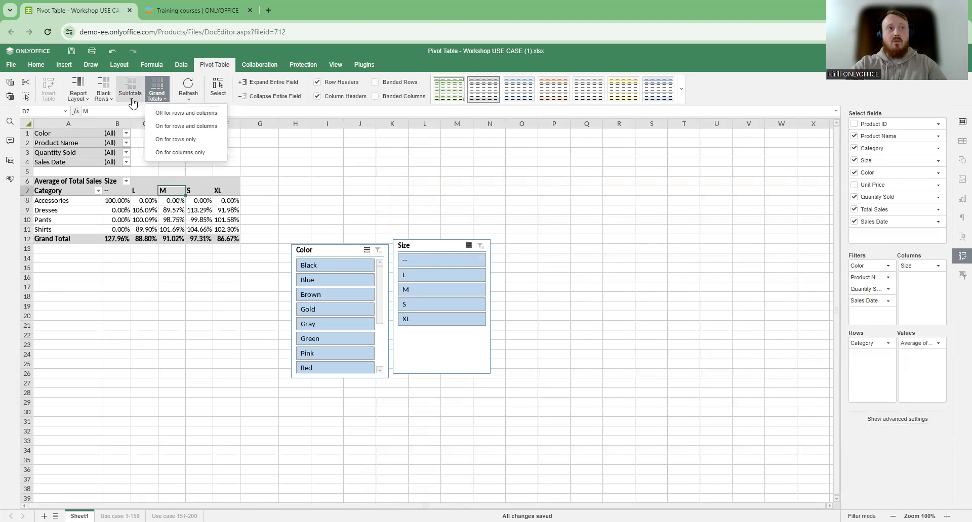
pyautogui.click(78, 97)
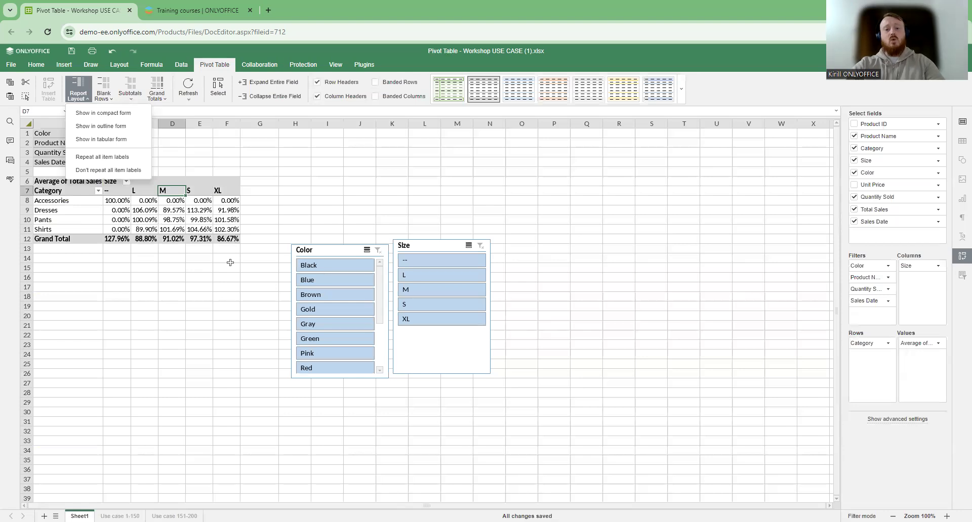
pyautogui.click(98, 192)
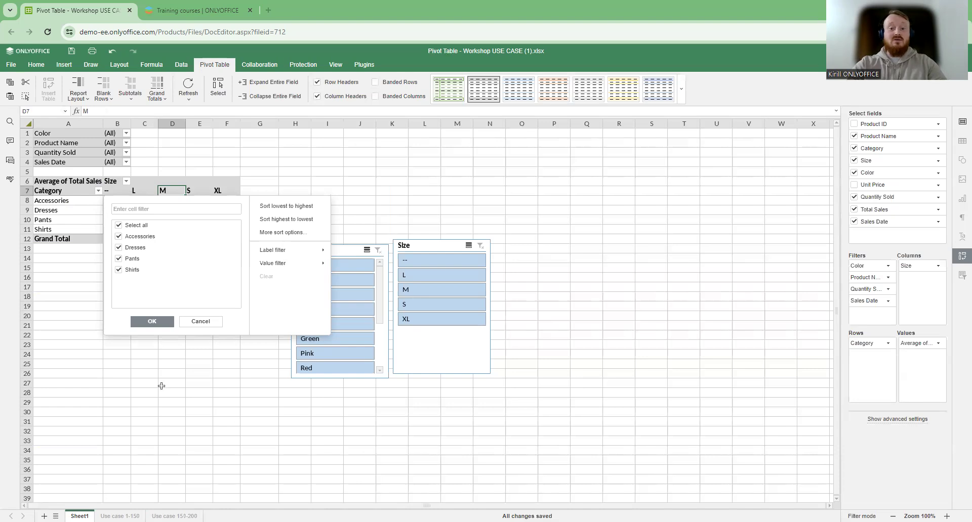
pyautogui.click(162, 387)
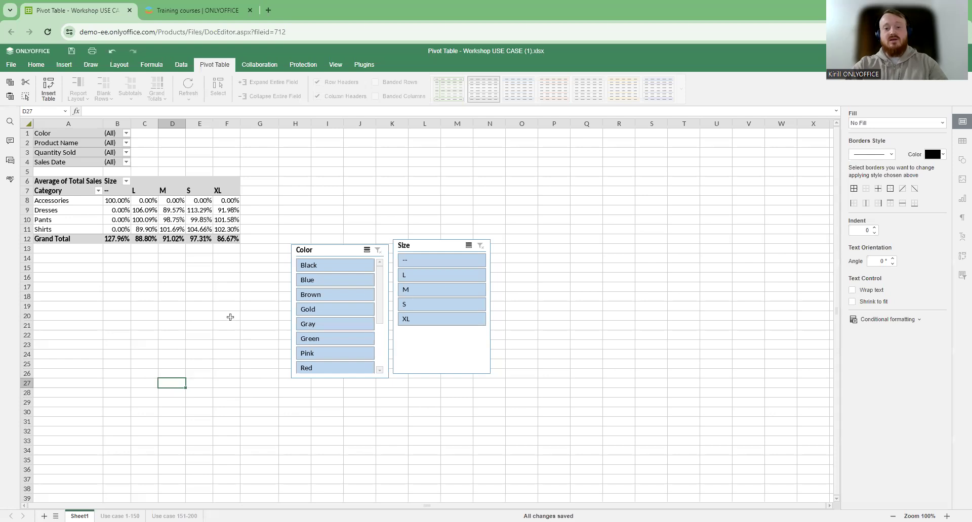
# - Switch to the ONLYOFFICE training courses page, open the request form for the Documents course and enter PT24 as the comment
pyautogui.click(219, 14)
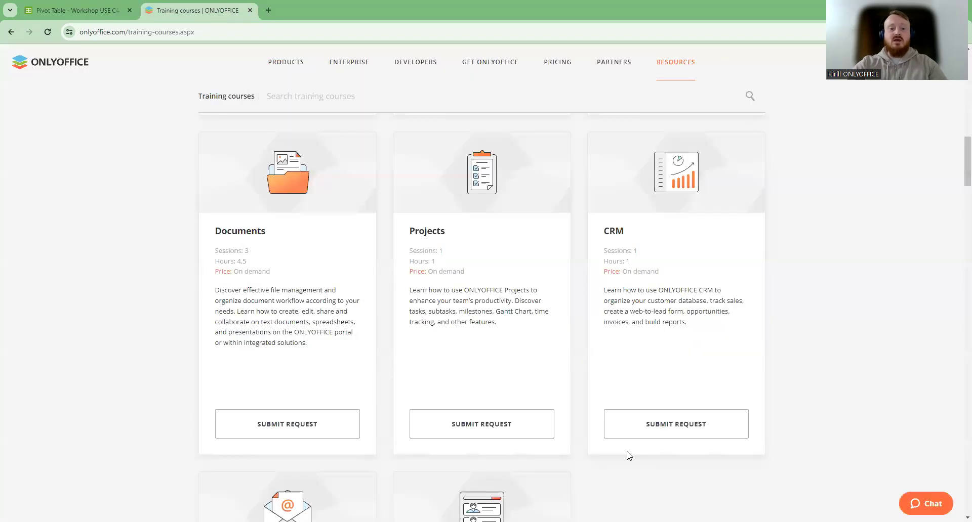
pyautogui.moveTo(675, 75)
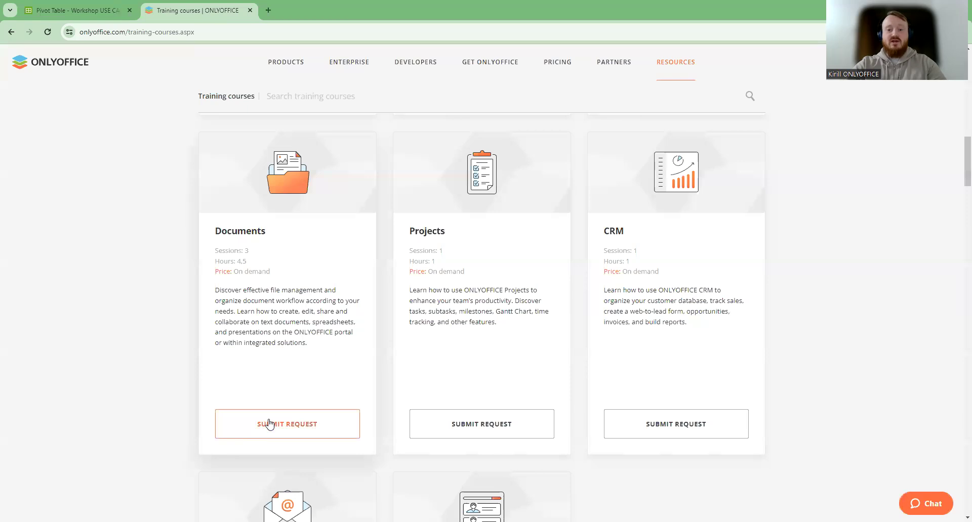
pyautogui.click(270, 424)
pyautogui.click(398, 358)
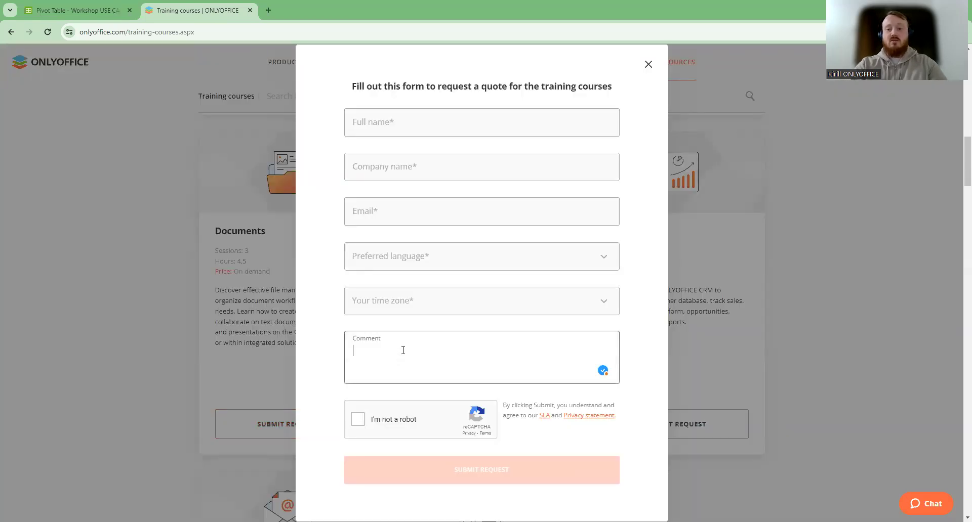
pyautogui.write('PT24')
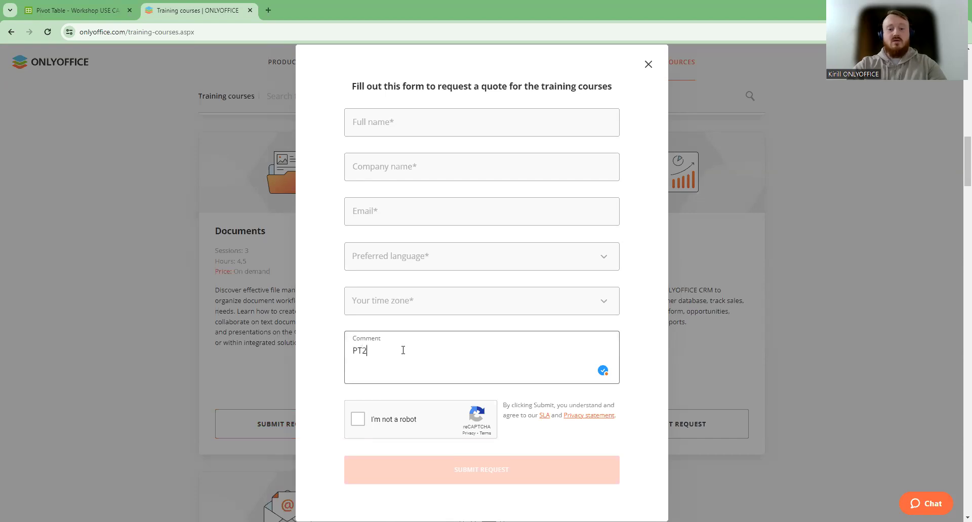